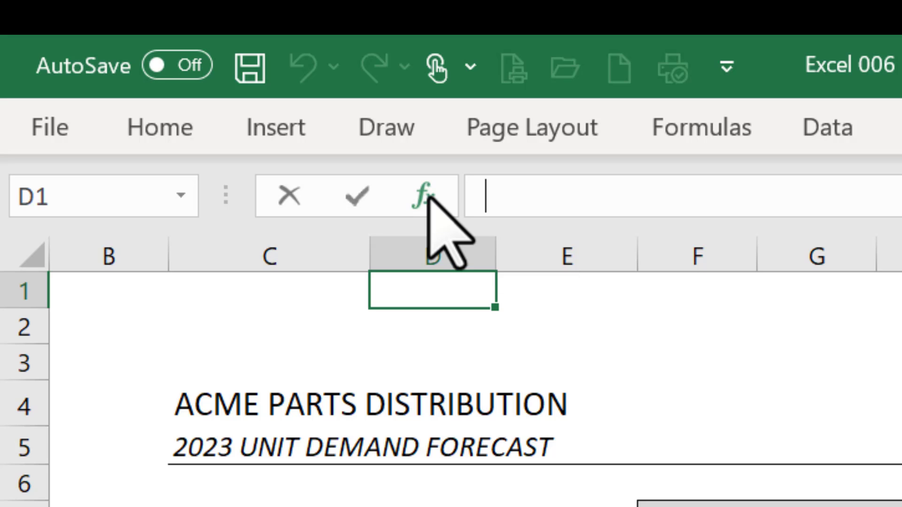
# Step: Start a formula in cell D1 and browse the Insert Function categories, keeping Most Recently Used
pyautogui.write('=')
pyautogui.click(423, 197)
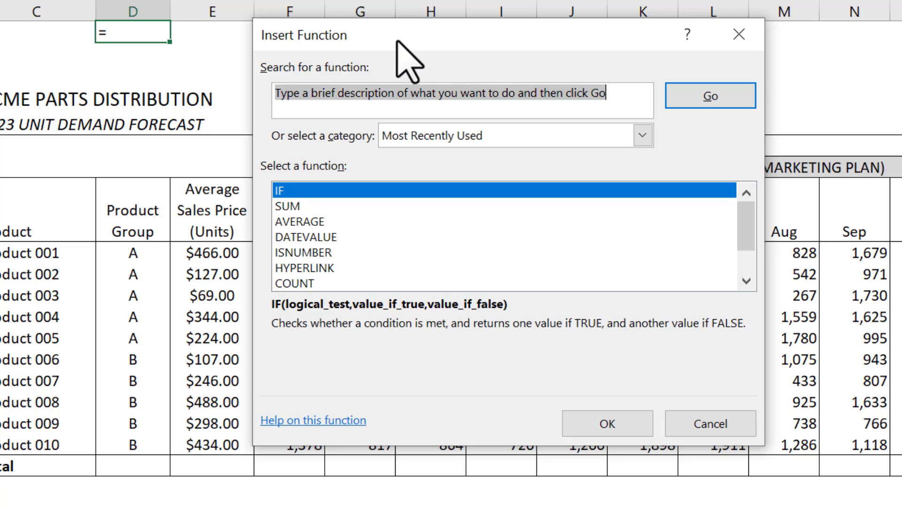
pyautogui.moveTo(397, 41); pyautogui.dragTo(360, 31)
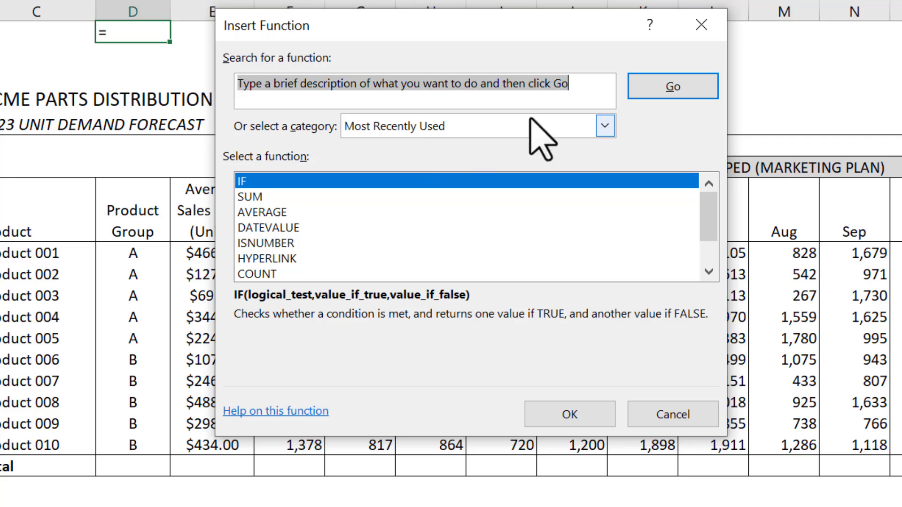
pyautogui.click(606, 126)
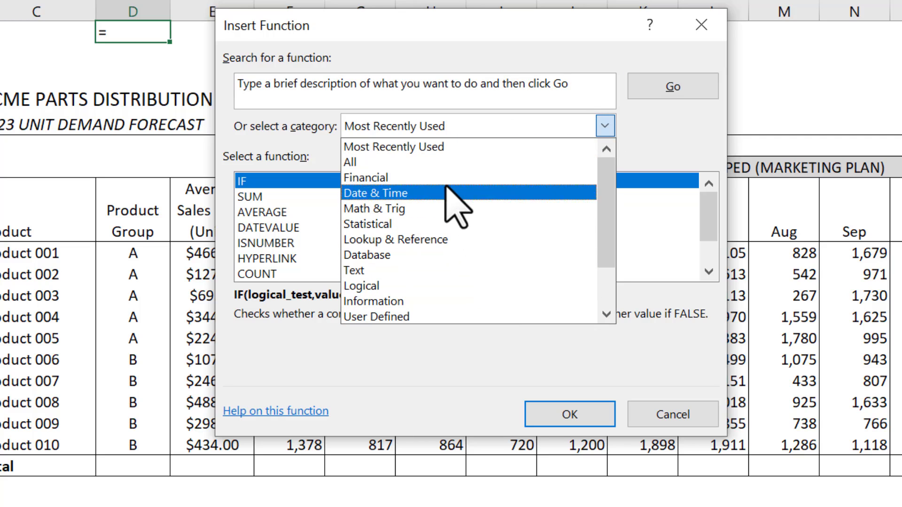
pyautogui.scroll(-2, 469, 244)
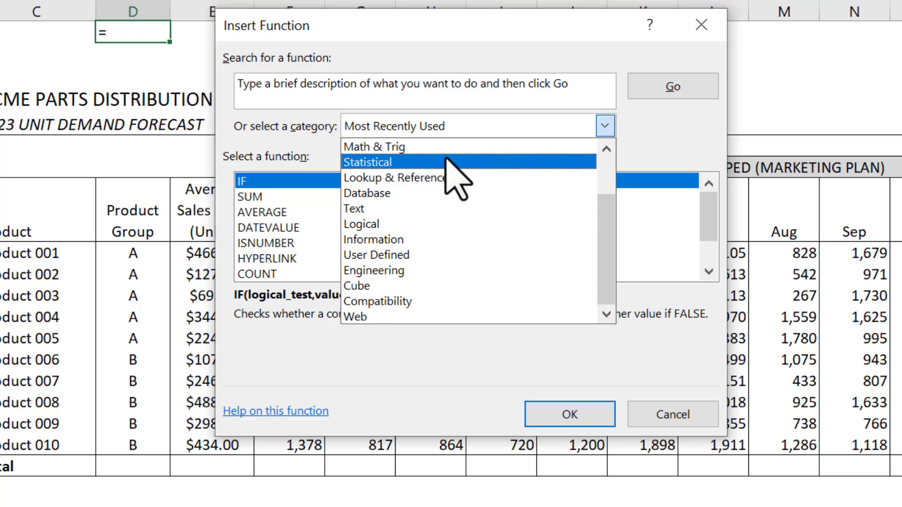
pyautogui.scroll(2, 455, 185)
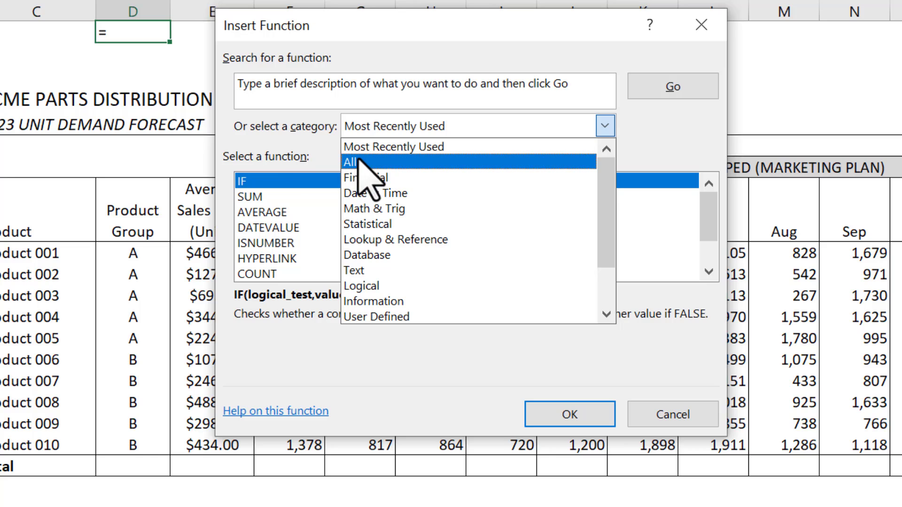
pyautogui.click(425, 147)
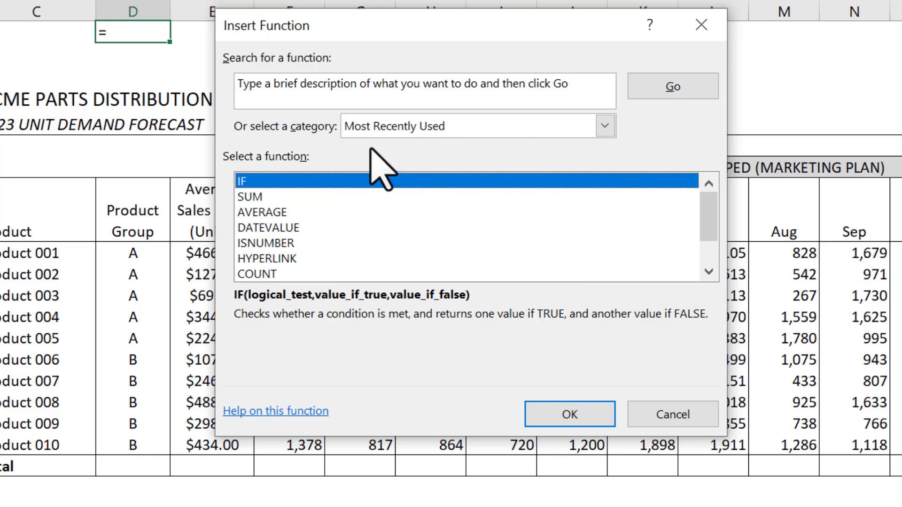
# Step: Search the function list for "sum" and read the online help article on the SUM function
pyautogui.click(576, 86)
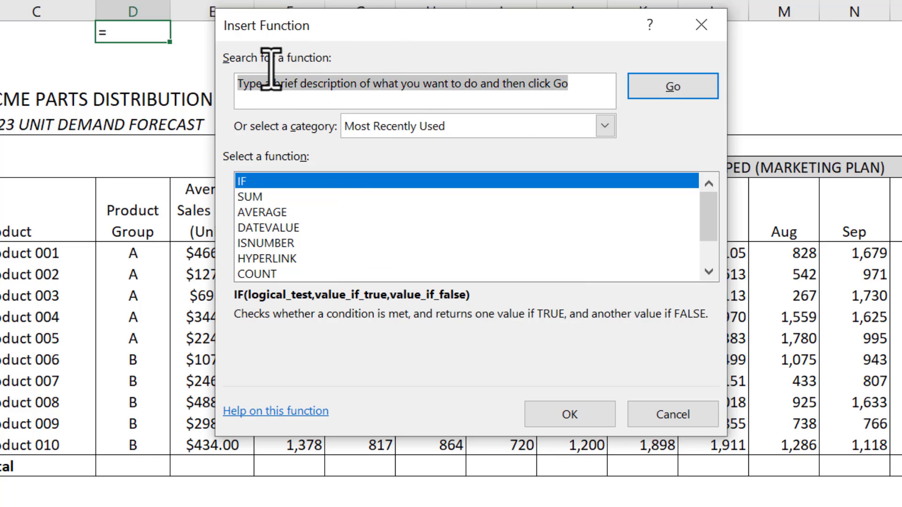
pyautogui.write('sum')
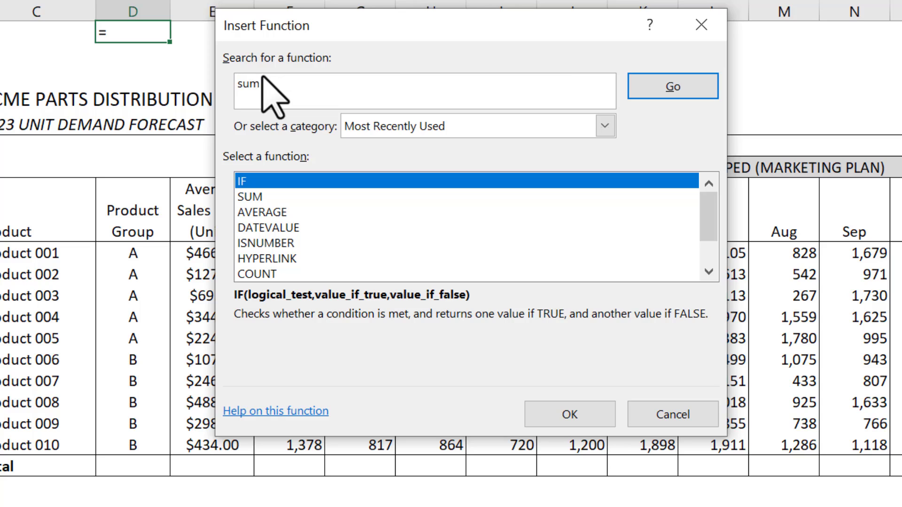
pyautogui.click(658, 93)
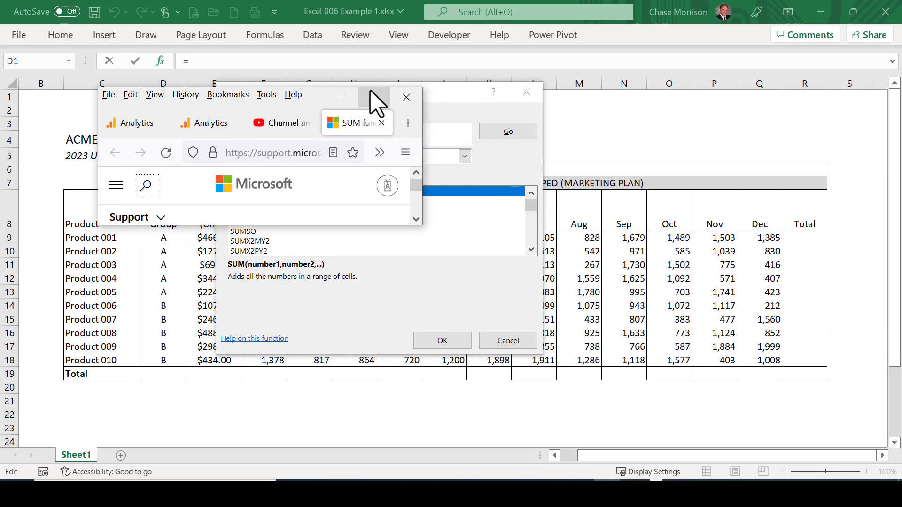
pyautogui.click(371, 100)
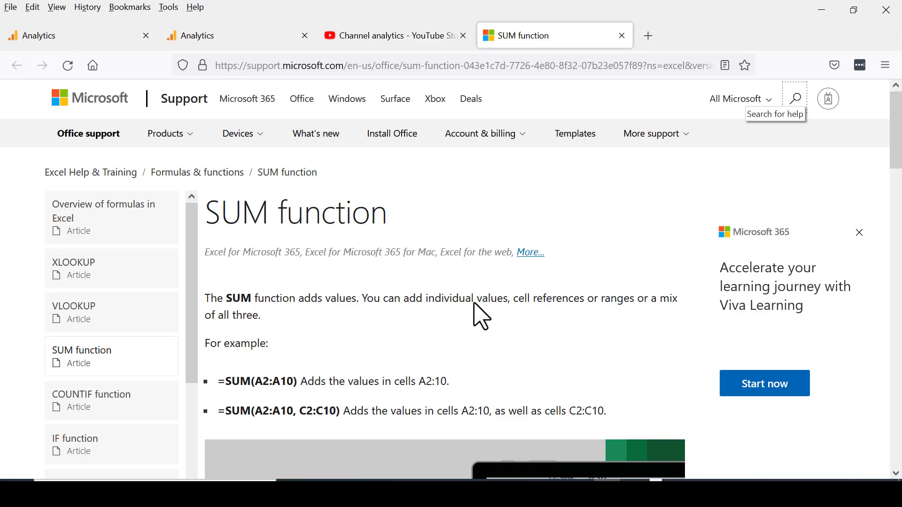
pyautogui.scroll(-5, 451, 306)
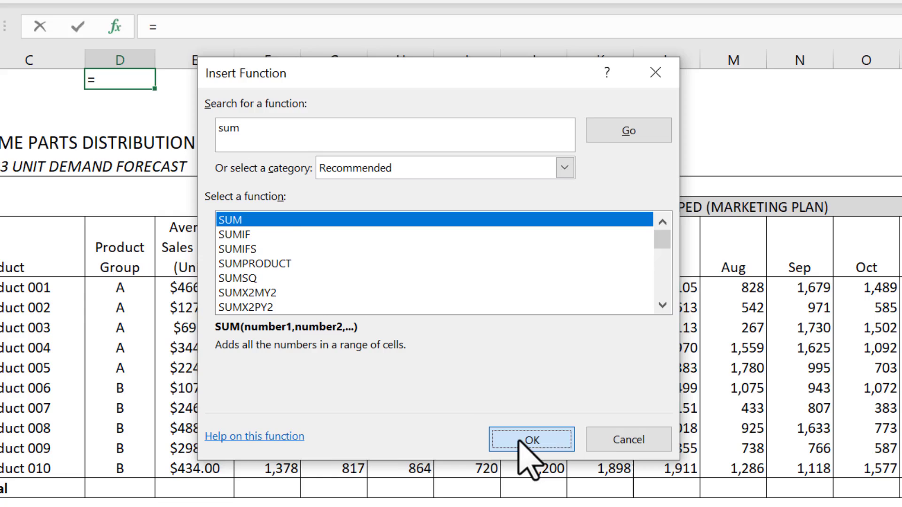
# Step: Insert the SUM function in cell D1 with the January units F9:F18 as its Number1 argument
pyautogui.click(519, 440)
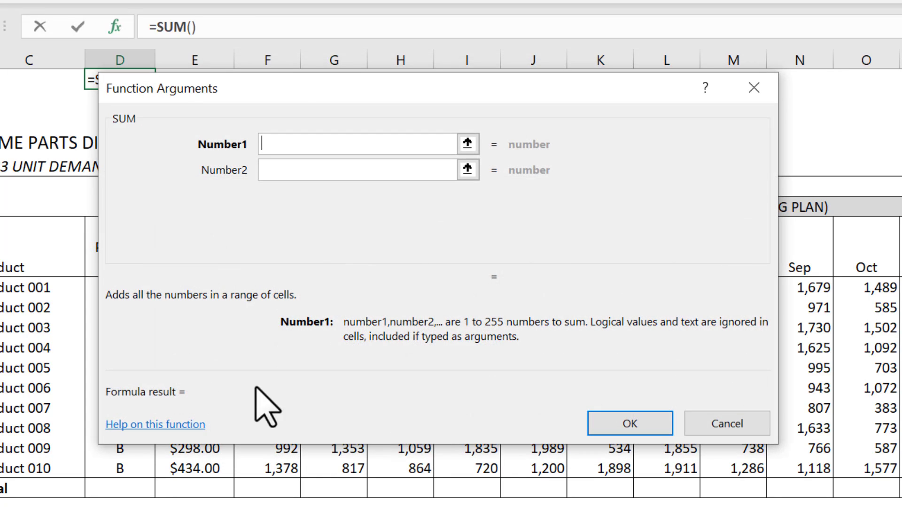
pyautogui.moveTo(295, 94); pyautogui.dragTo(175, 92)
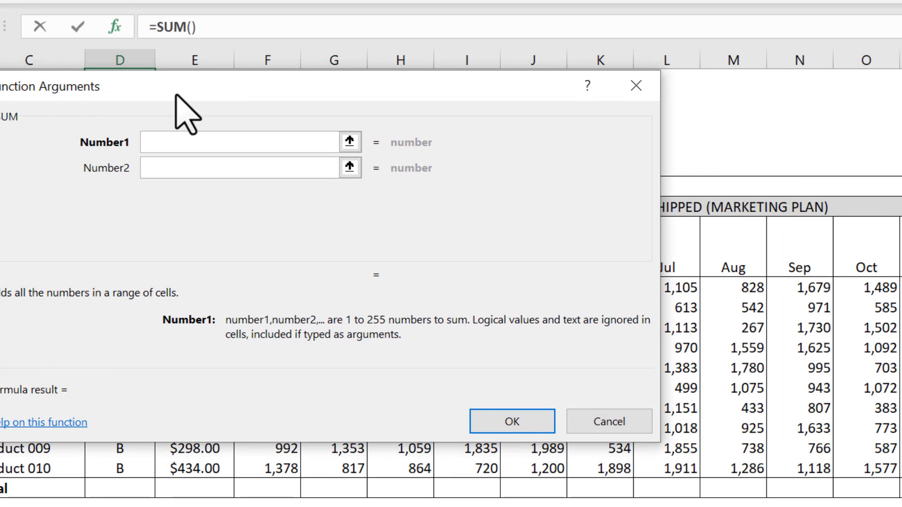
pyautogui.moveTo(239, 89); pyautogui.dragTo(680, 99)
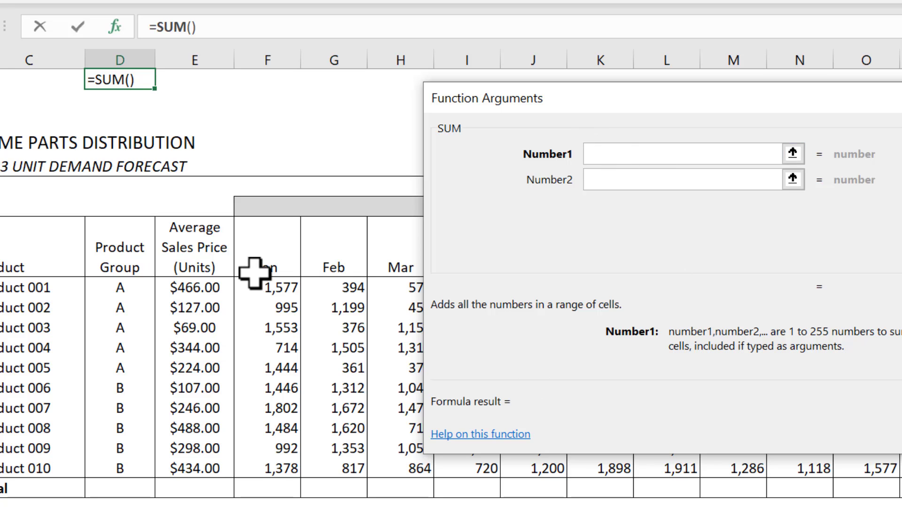
pyautogui.moveTo(261, 284); pyautogui.dragTo(263, 474)
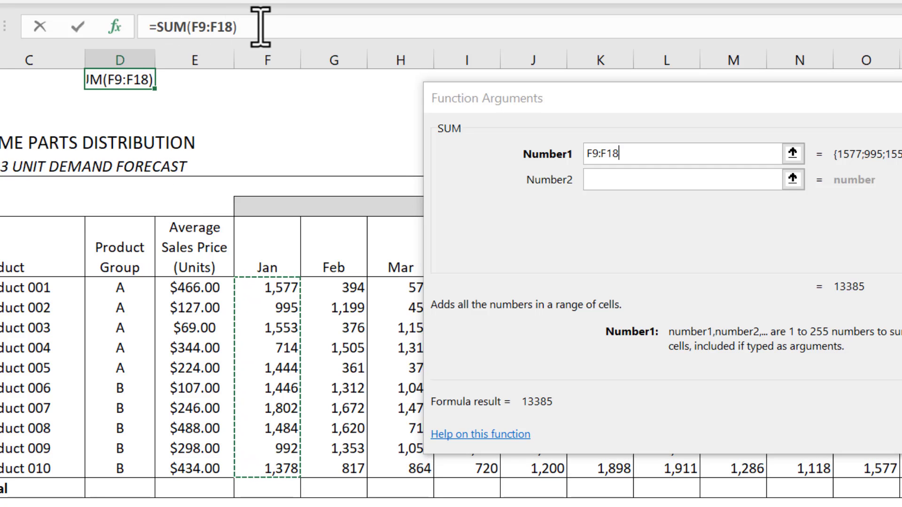
pyautogui.moveTo(258, 29); pyautogui.dragTo(125, 30)
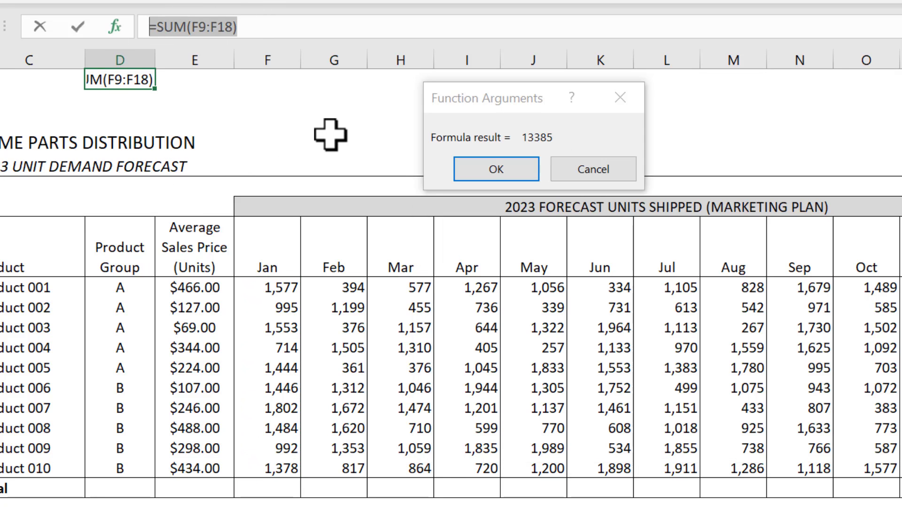
pyautogui.click(488, 172)
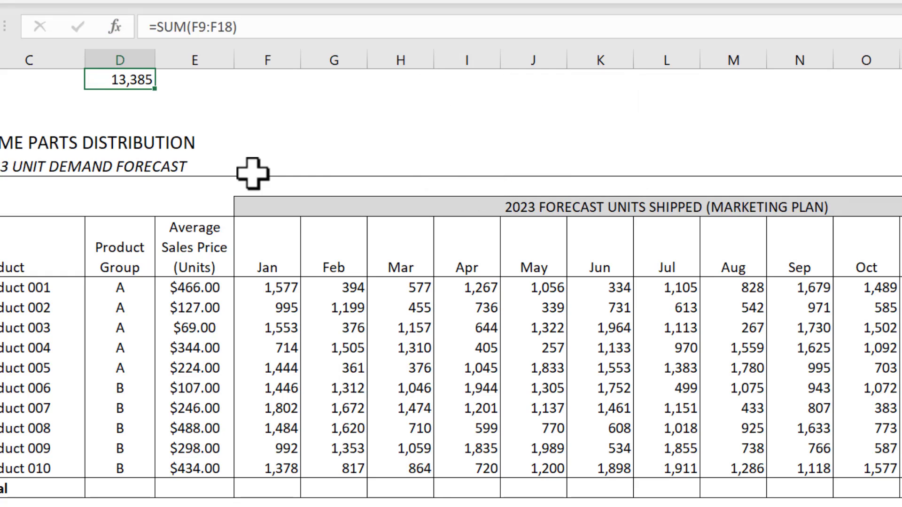
# Step: Extend the SUM formula in D1 with the February and March ranges G9:G18 and H9:H18
pyautogui.click(236, 33)
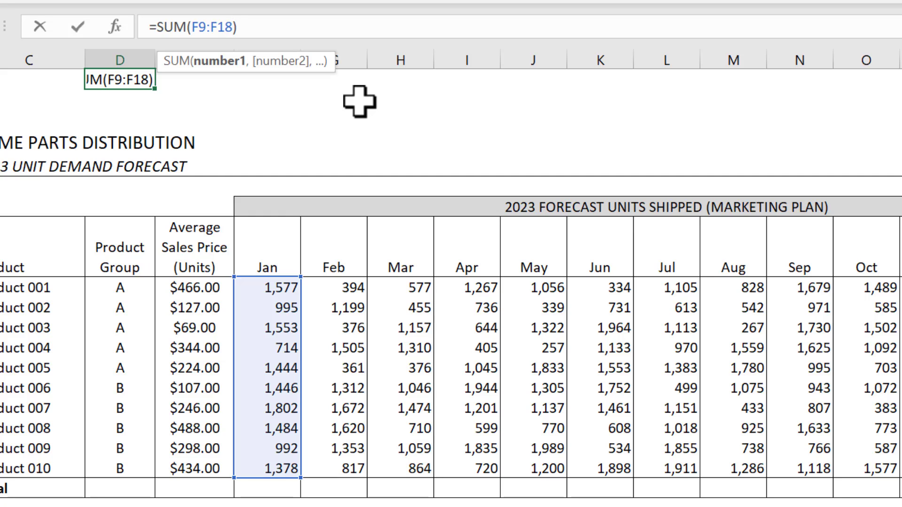
pyautogui.write(',')
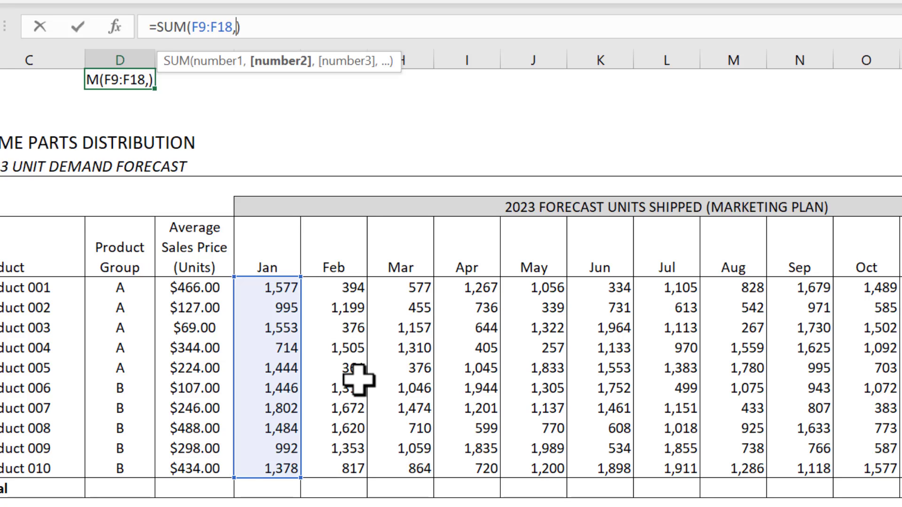
pyautogui.moveTo(334, 290); pyautogui.dragTo(341, 468)
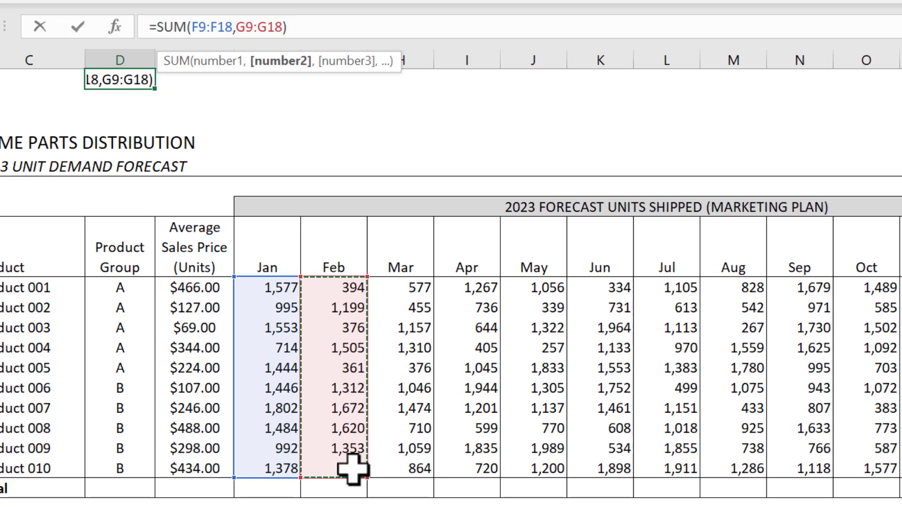
pyautogui.write(',')
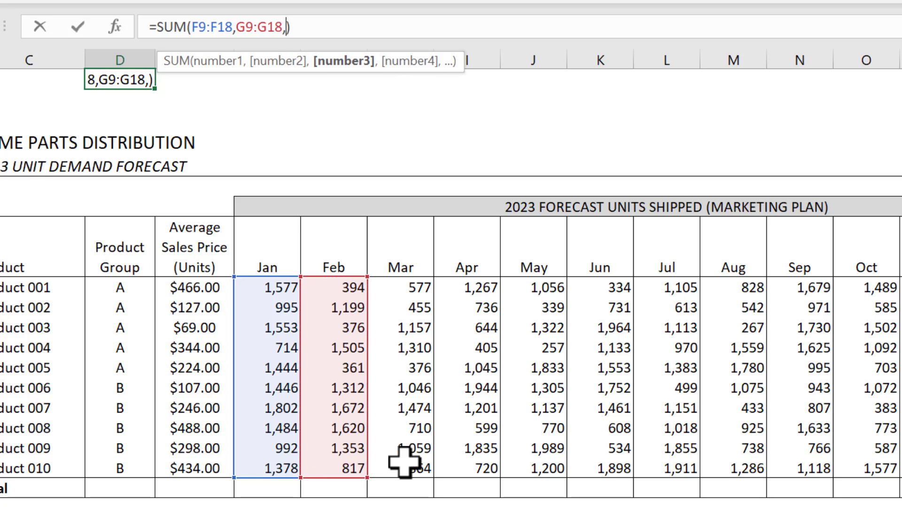
pyautogui.moveTo(398, 284); pyautogui.dragTo(420, 466)
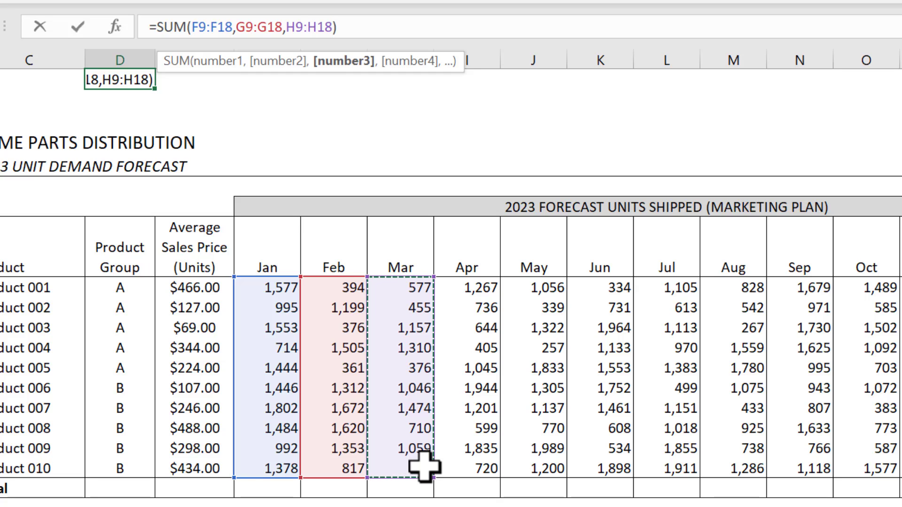
pyautogui.hotkey('ctrl', 'Return')
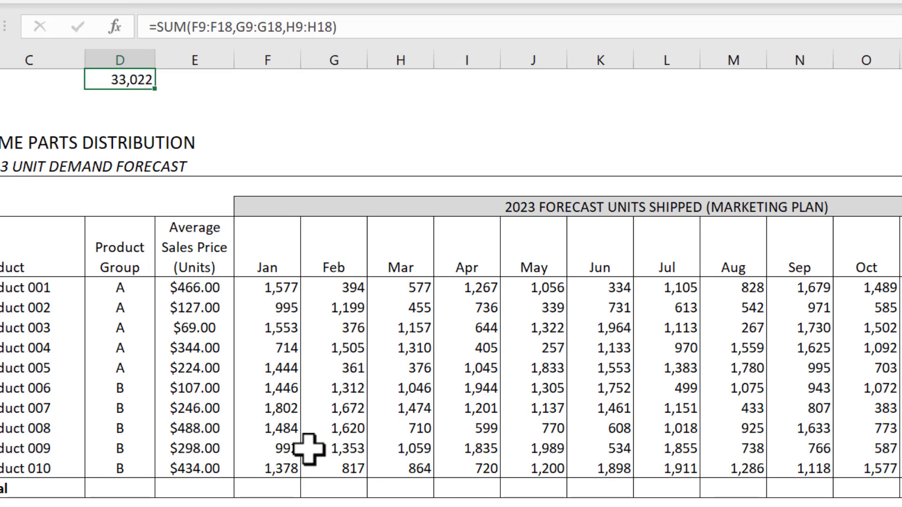
# Step: Clear the SUM formula from cell D1
pyautogui.click(356, 28)
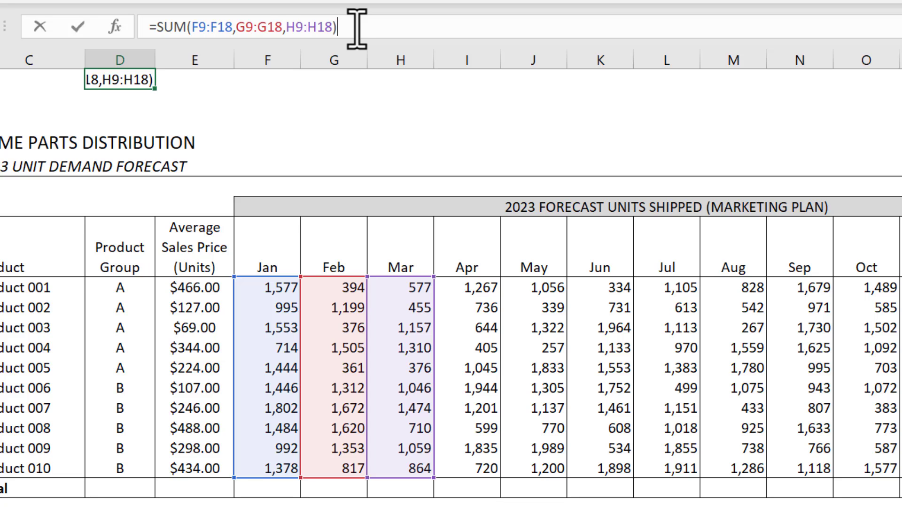
pyautogui.moveTo(356, 27); pyautogui.dragTo(105, 41)
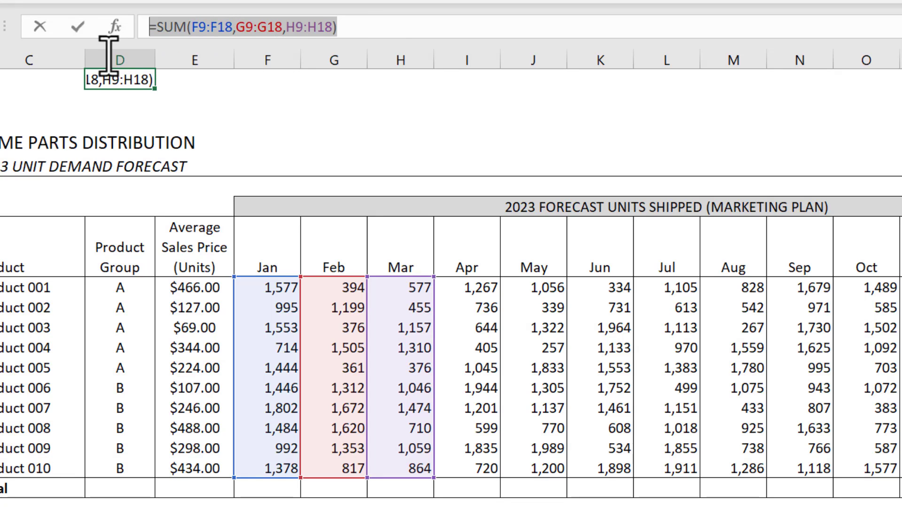
pyautogui.press('BackSpace')
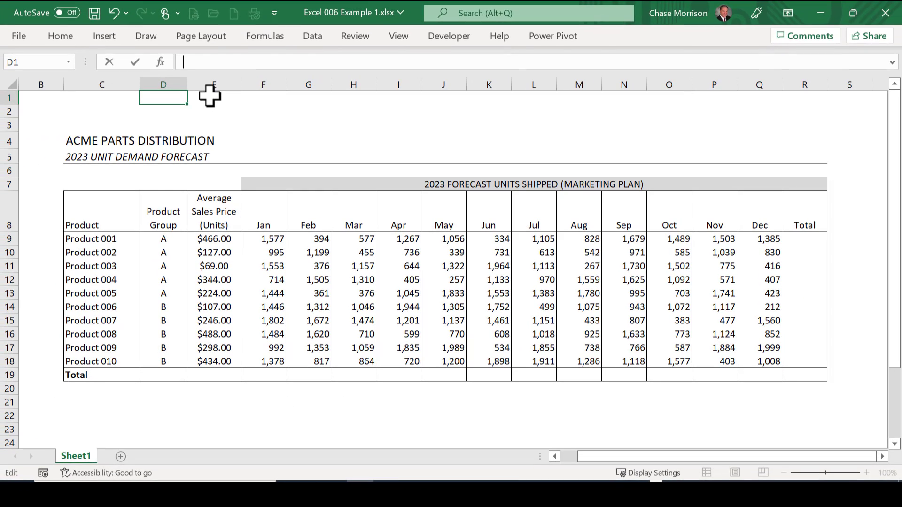
pyautogui.press('Escape')
pyautogui.press('Delete')
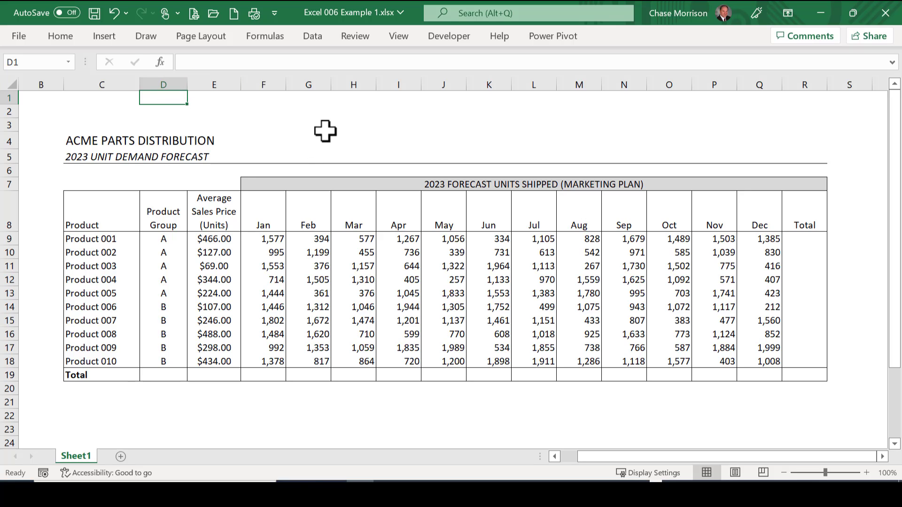
# Step: Examine the monthly forecast units in F9:Q18 and the average sales prices in E9:E18
pyautogui.click(334, 125)
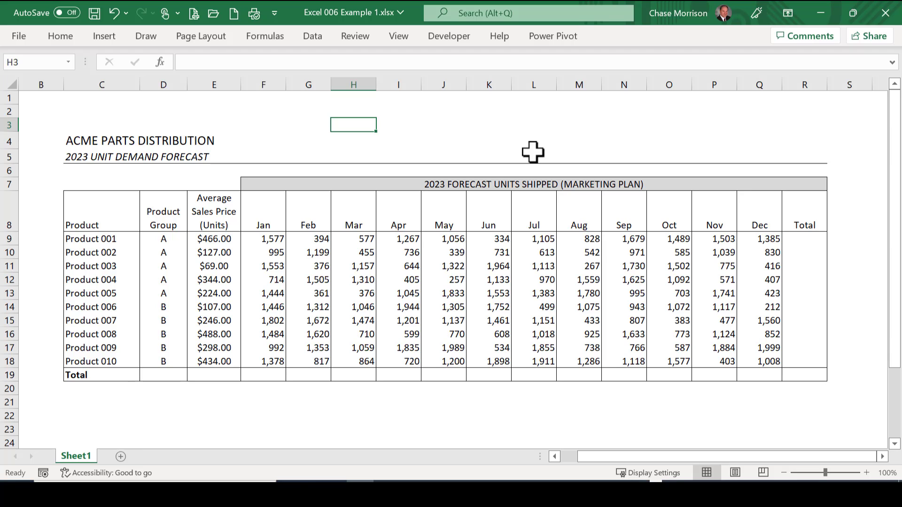
pyautogui.moveTo(263, 238); pyautogui.dragTo(750, 366)
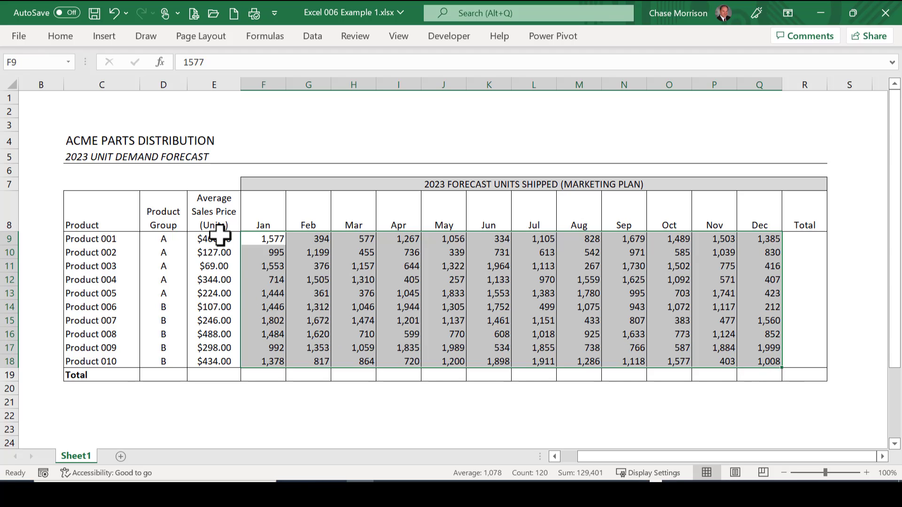
pyautogui.moveTo(216, 239); pyautogui.dragTo(219, 364)
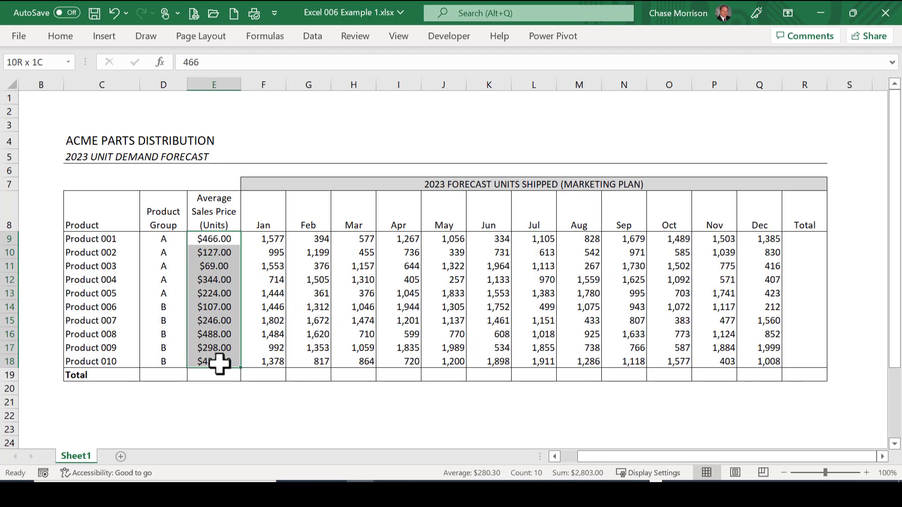
pyautogui.click(324, 428)
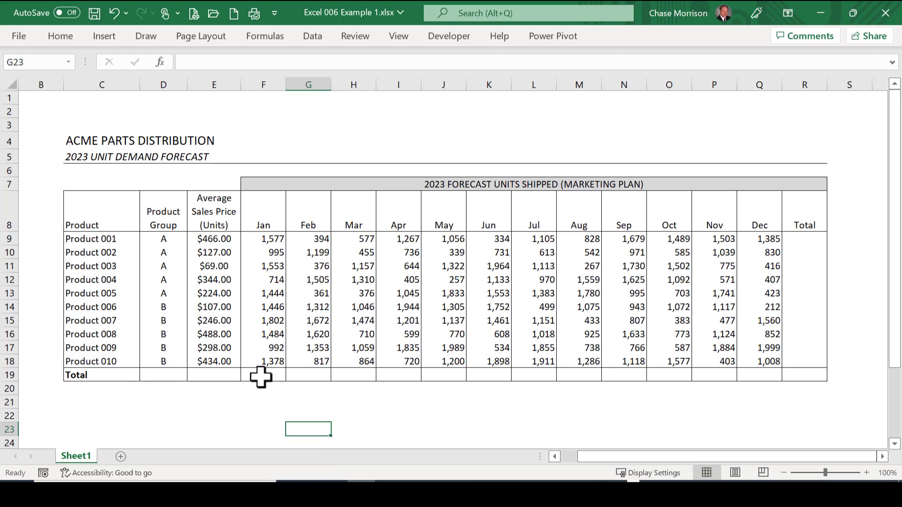
# Step: Fill the Total row cells F19:R19 with a SUM formula adding each column's product units, starting with =SUM(F9:F18)
pyautogui.moveTo(261, 377)
pyautogui.mouseDown()
pyautogui.moveTo(629, 370)
pyautogui.moveTo(752, 385)
pyautogui.moveTo(792, 381)
pyautogui.moveTo(800, 371)
pyautogui.moveTo(793, 373)
pyautogui.mouseUp()
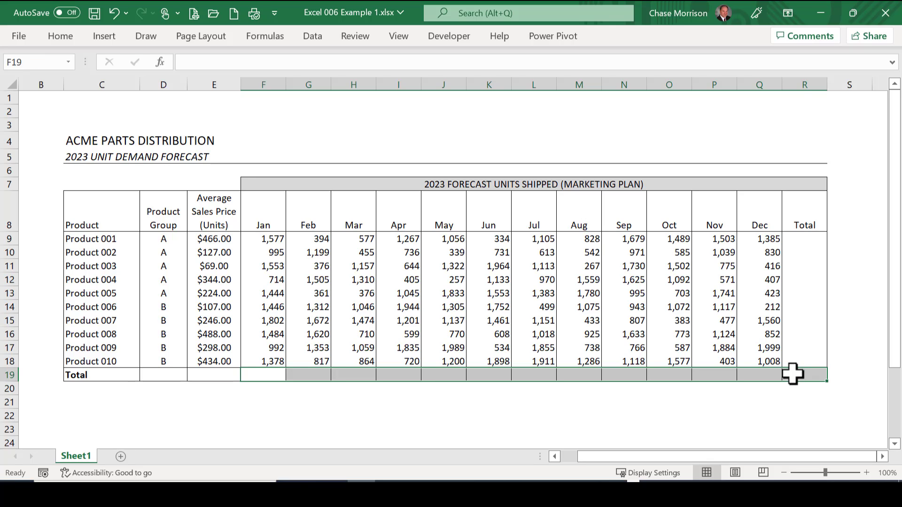
pyautogui.click(192, 66)
pyautogui.write('sum(')
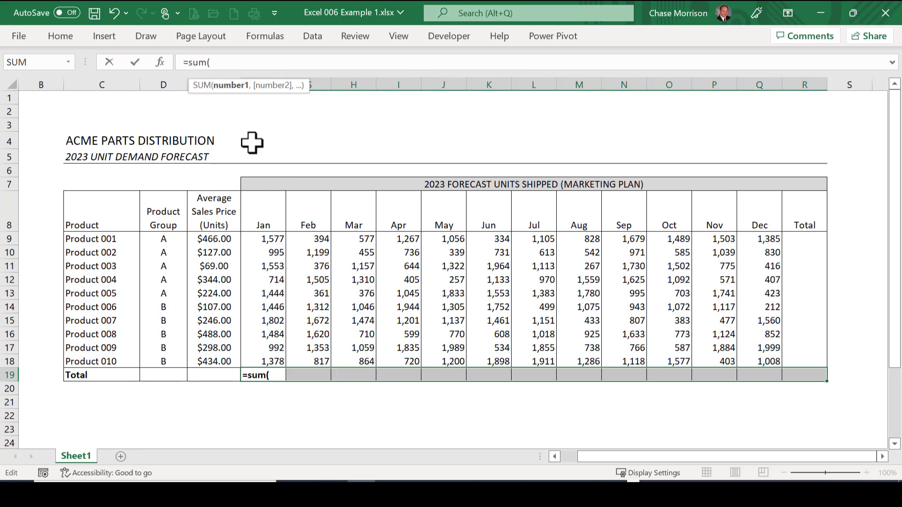
pyautogui.moveTo(248, 235); pyautogui.dragTo(264, 360)
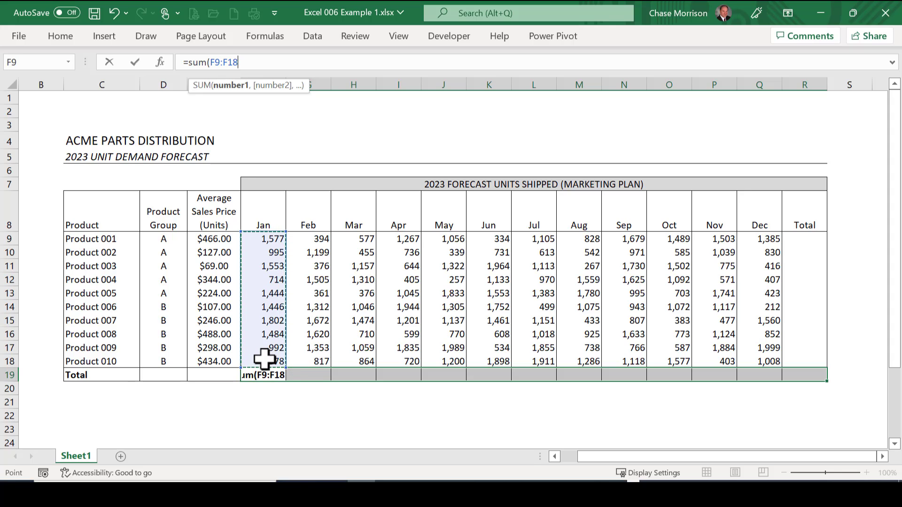
pyautogui.write(')')
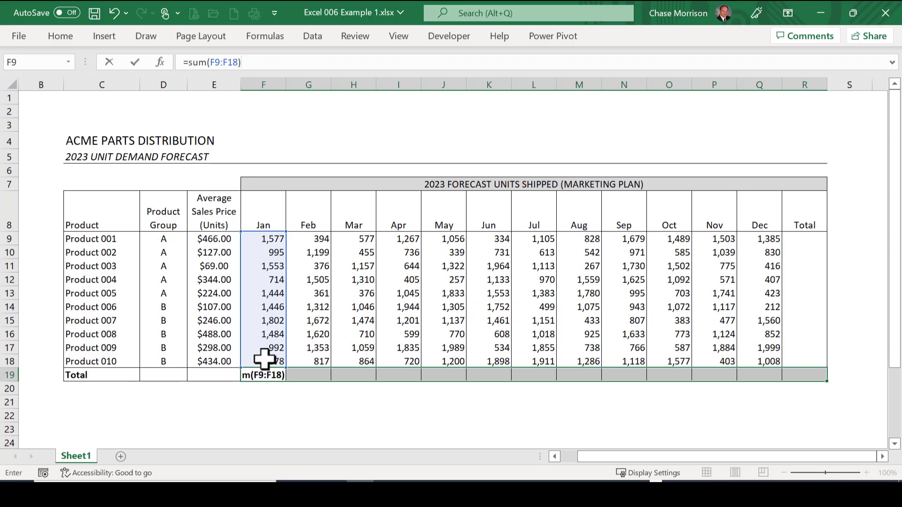
pyautogui.hotkey('ctrl', 'Return')
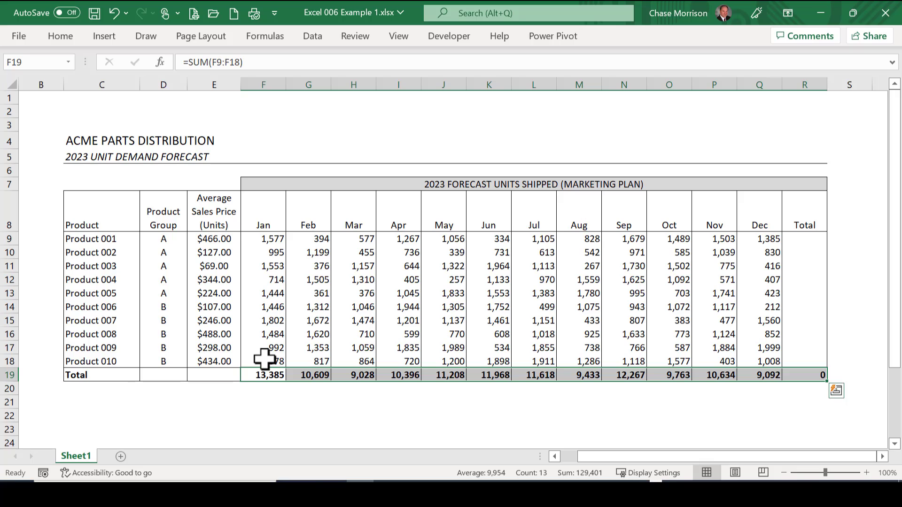
# Step: Check the SUM formulas across the monthly columns of the Total row
pyautogui.press('Tab')
pyautogui.press('Tab')
pyautogui.press('Tab')
pyautogui.press('Tab')
pyautogui.press('Tab')
pyautogui.press('Tab')
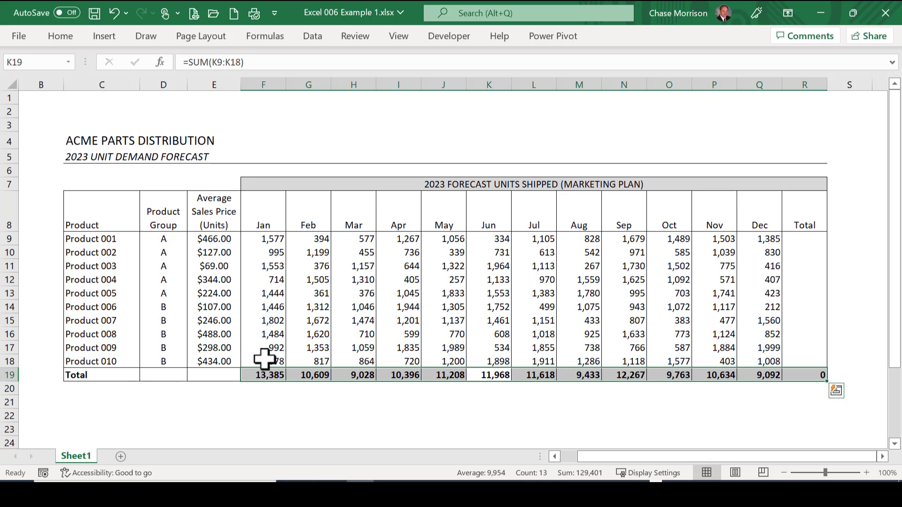
pyautogui.press('Tab')
pyautogui.press('Tab')
pyautogui.press('Tab')
pyautogui.press('Tab')
pyautogui.press('Tab')
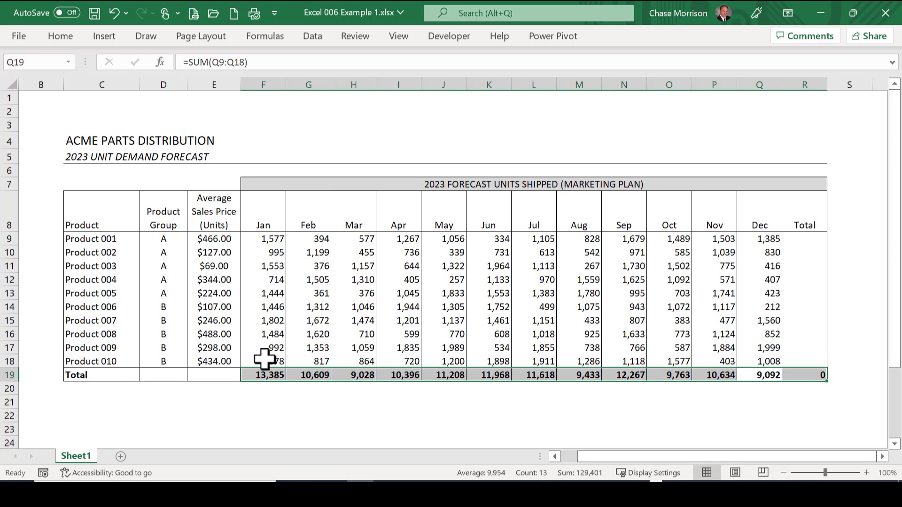
# Step: Fill the Total column cells R9:R19 with a SUM formula adding each row's January to December units, starting with =SUM(F9:Q9)
pyautogui.click(795, 238)
pyautogui.moveTo(795, 239); pyautogui.dragTo(812, 377)
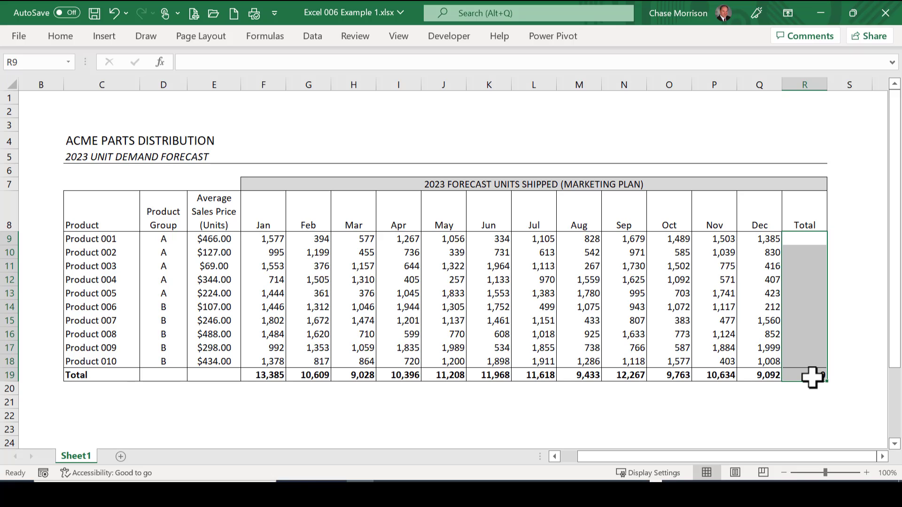
pyautogui.write('=sum(')
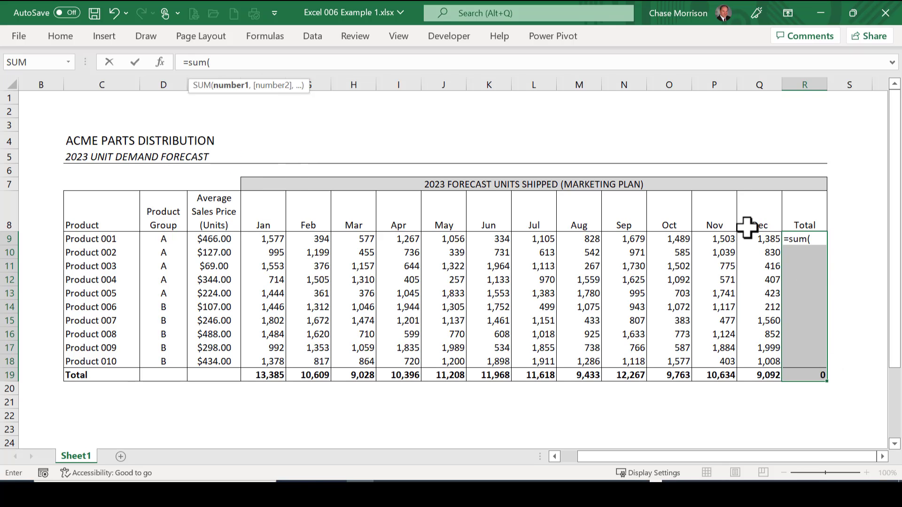
pyautogui.moveTo(766, 238); pyautogui.dragTo(266, 233)
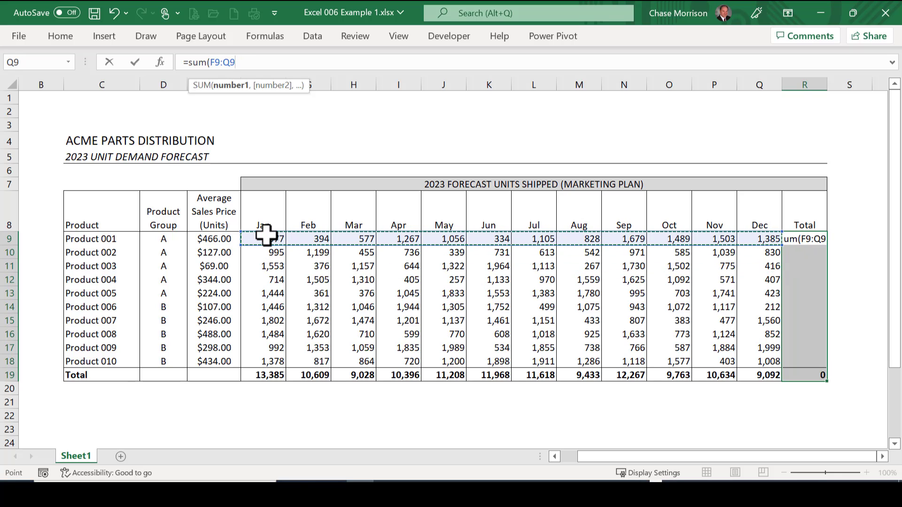
pyautogui.write(')')
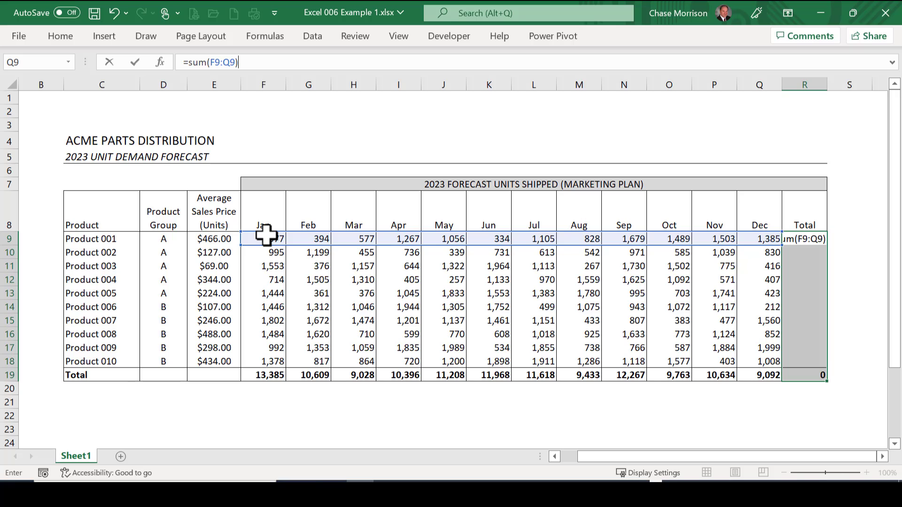
pyautogui.hotkey('ctrl', 'Return')
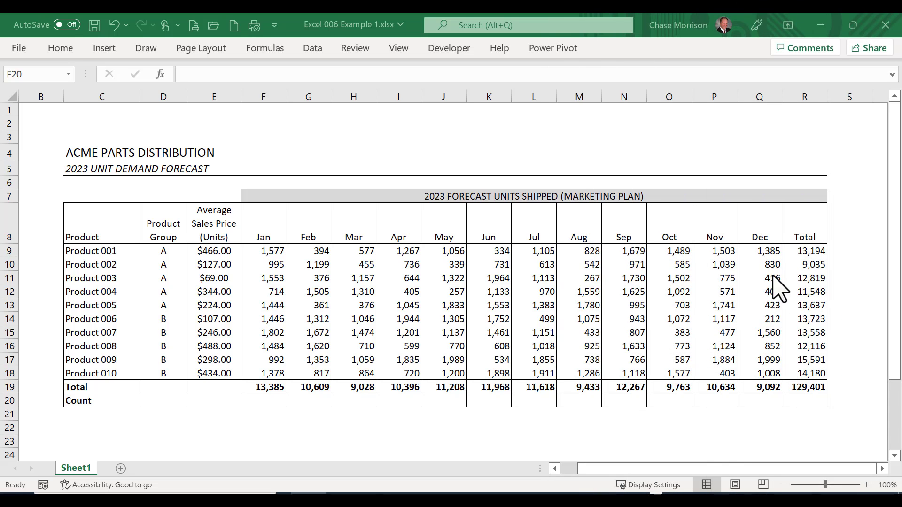
# Step: Fill the Count row cells F20:R20 with a COUNT formula over each column's product rows, starting with =COUNT(F9:F18)
pyautogui.click(267, 400)
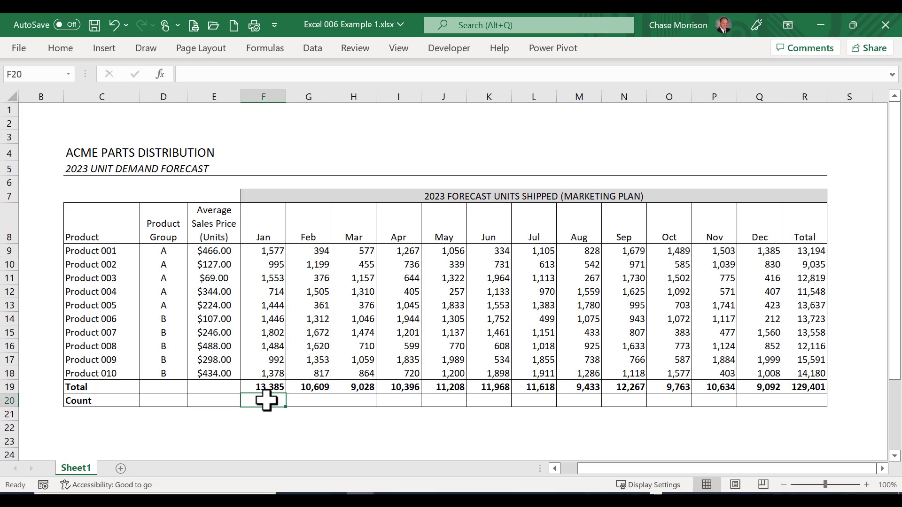
pyautogui.moveTo(266, 401); pyautogui.dragTo(798, 400)
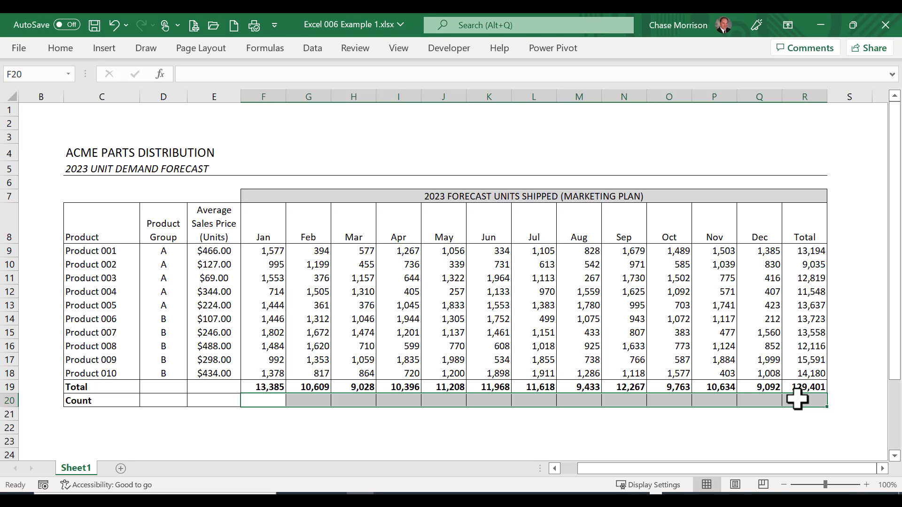
pyautogui.write('=')
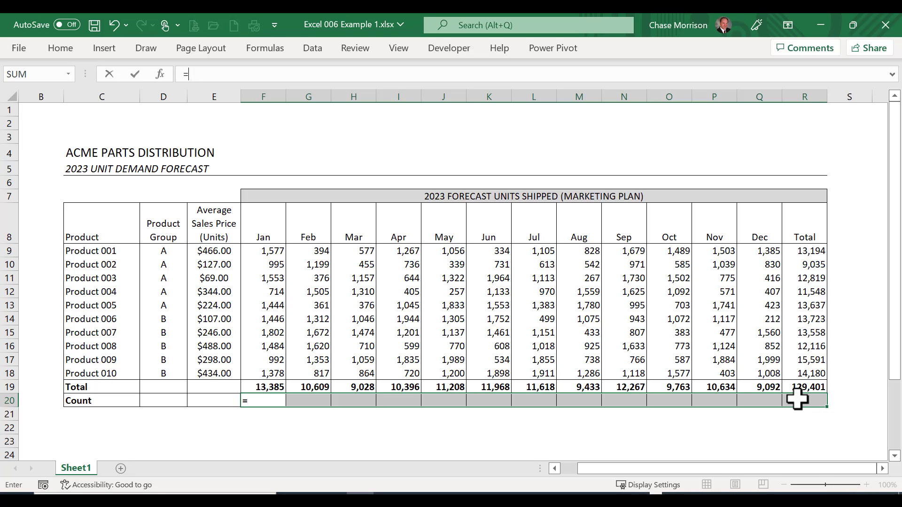
pyautogui.write('count(')
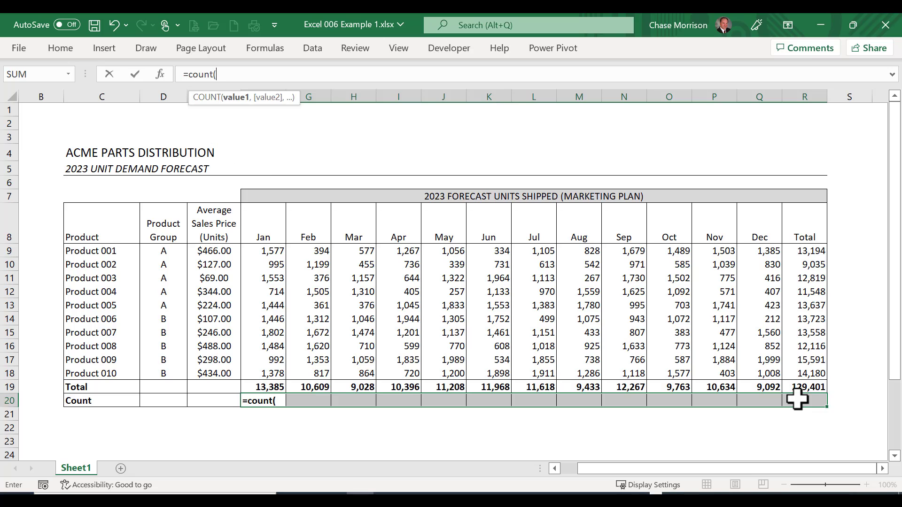
pyautogui.press('Up')
pyautogui.press('Up')
pyautogui.hotkey('shift', 'Up')
pyautogui.hotkey('shift', 'Up')
pyautogui.hotkey('shift', 'Up')
pyautogui.hotkey('shift', 'Up')
pyautogui.hotkey('shift', 'Up')
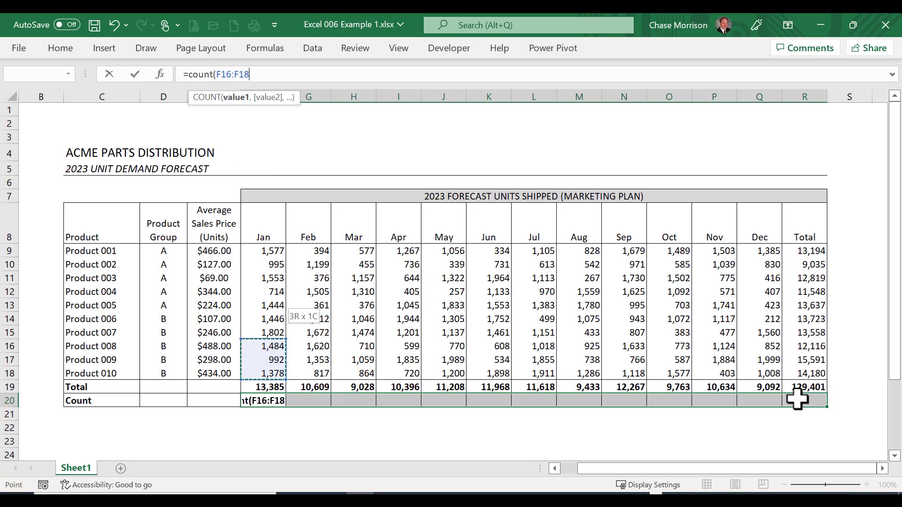
pyautogui.hotkey('shift', 'Up')
pyautogui.hotkey('shift', 'Up')
pyautogui.hotkey('shift', 'Up')
pyautogui.hotkey('shift', 'Up')
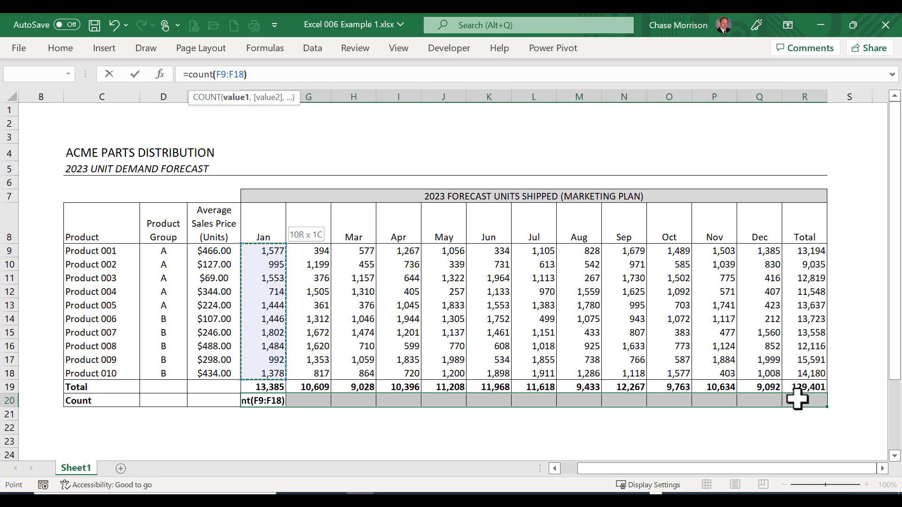
pyautogui.write(')')
pyautogui.hotkey('ctrl', 'Return')
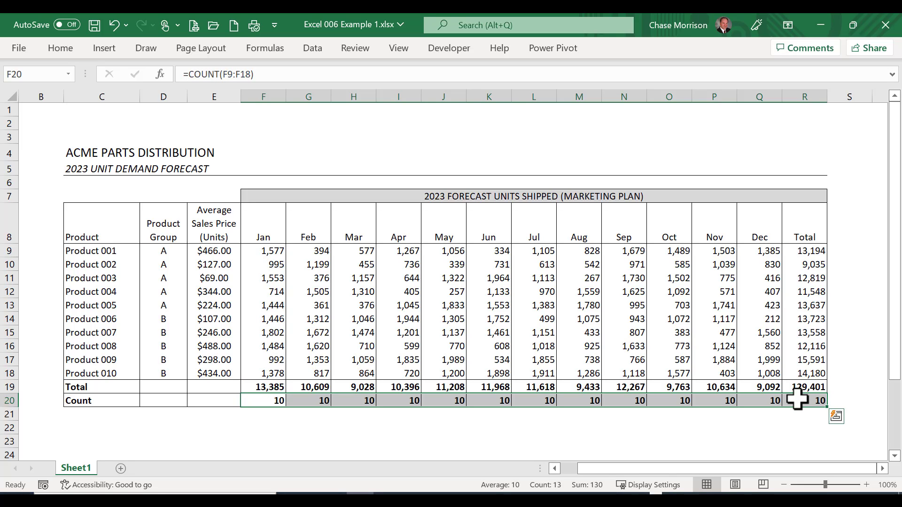
# Step: Clear Product 009's January units in F17 to test how COUNT treats a blank cell
pyautogui.press('Left')
pyautogui.press('Right')
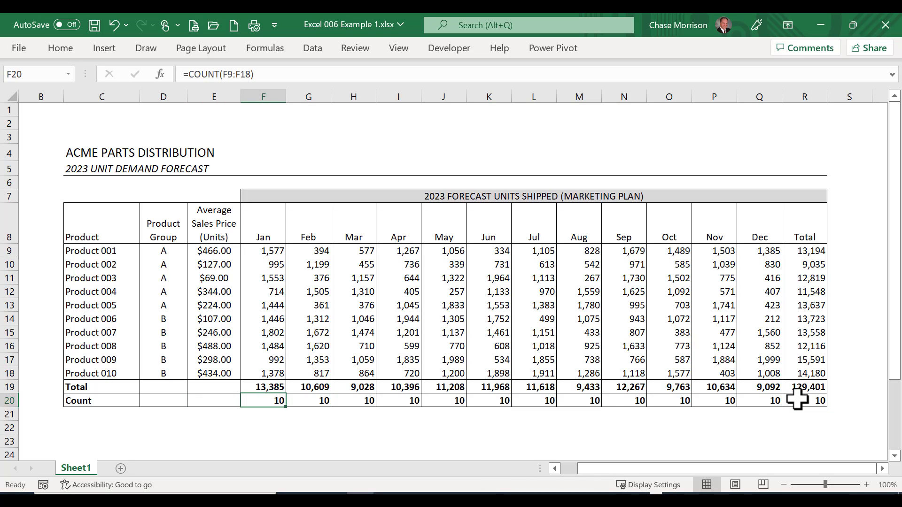
pyautogui.press('Up')
pyautogui.press('Up')
pyautogui.press('Up')
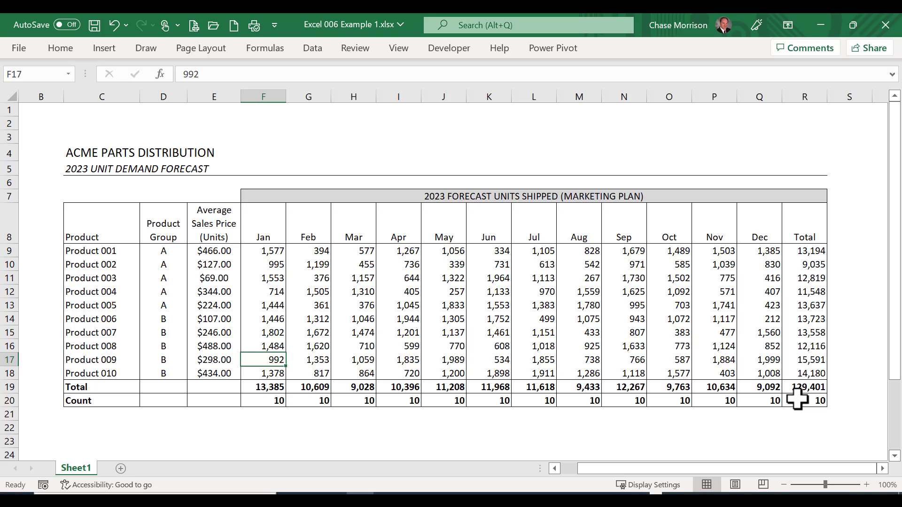
pyautogui.press('Delete')
# Step: Enter 0 as Product 009's January units in F17, and replace it with the letter A
pyautogui.write('0')
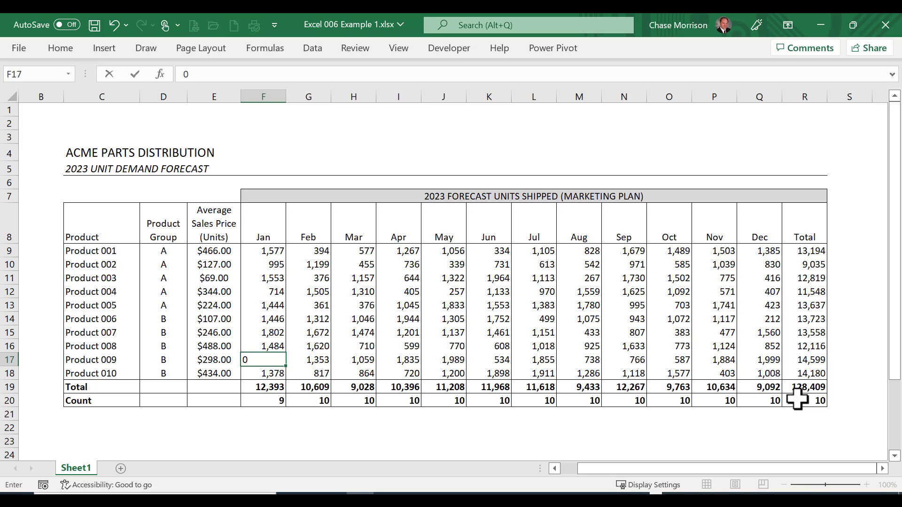
pyautogui.hotkey('ctrl', 'Return')
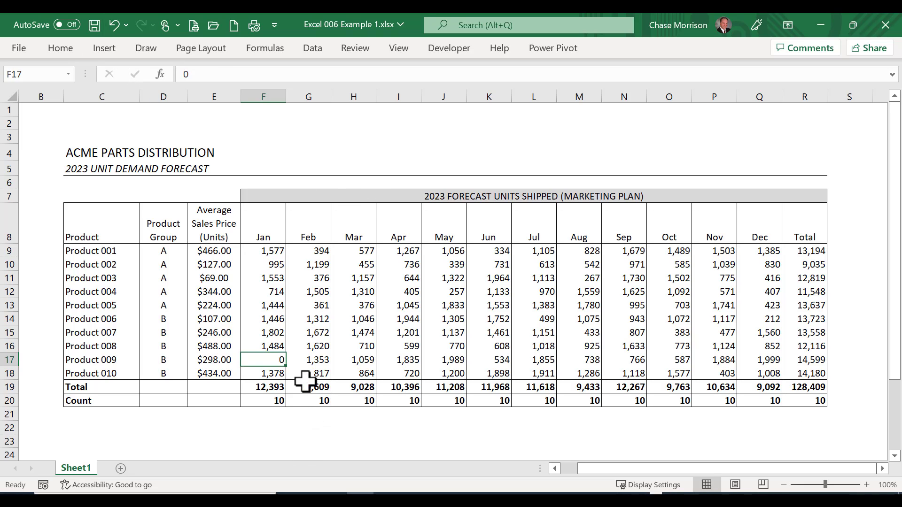
pyautogui.write('A')
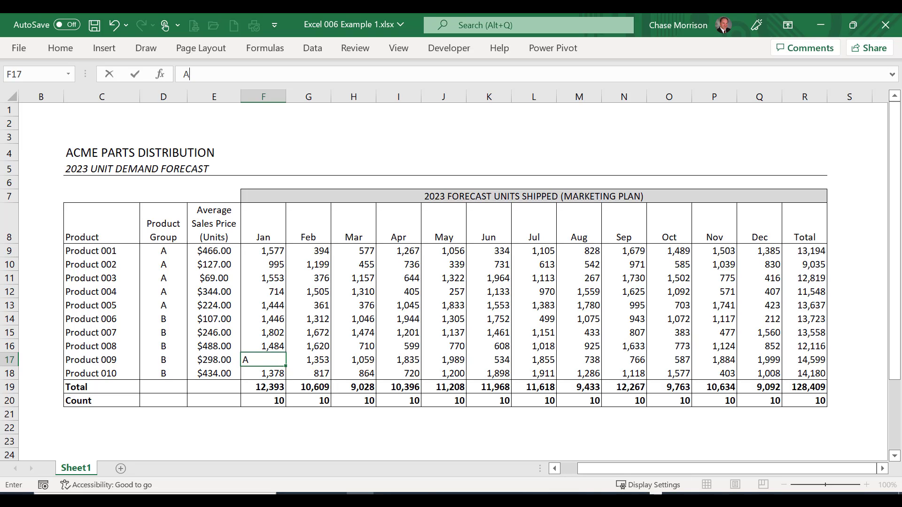
pyautogui.hotkey('ctrl', 'Return')
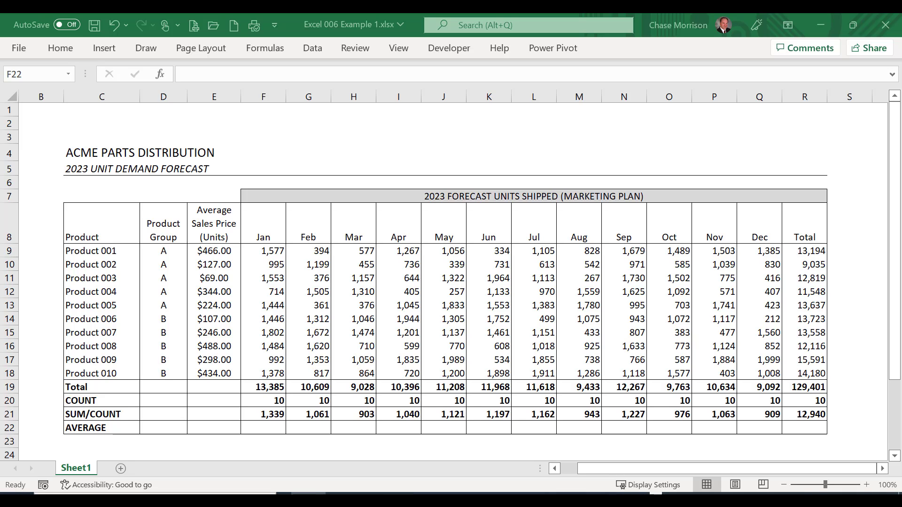
# Step: Examine the cell references in January's SUM/COUNT formula in F21
pyautogui.click(256, 416)
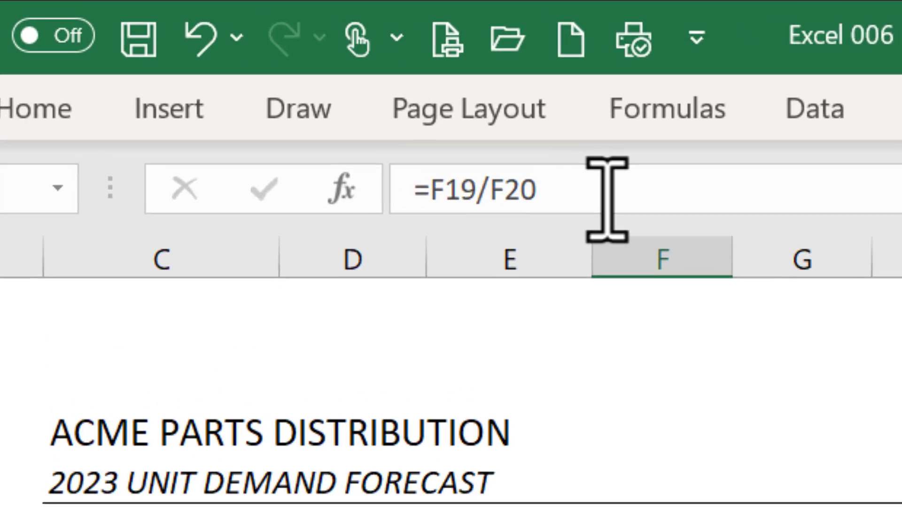
pyautogui.click(244, 73)
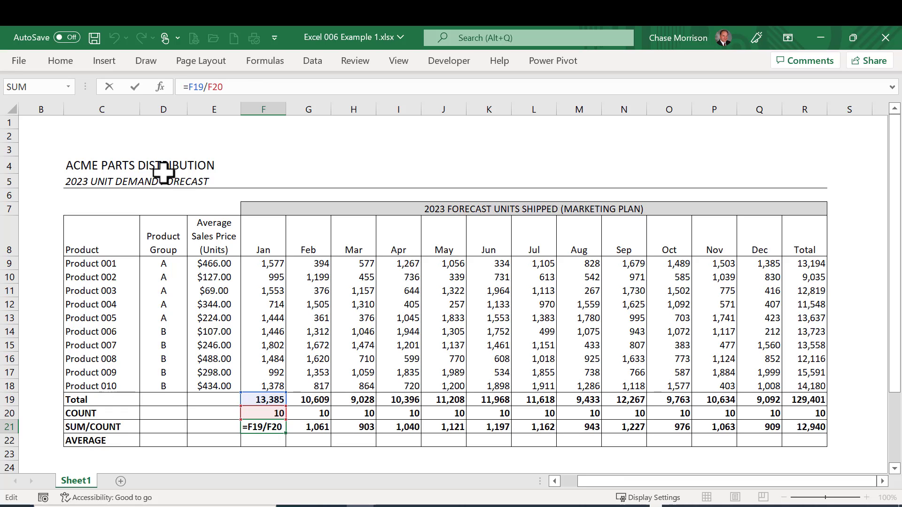
pyautogui.click(135, 87)
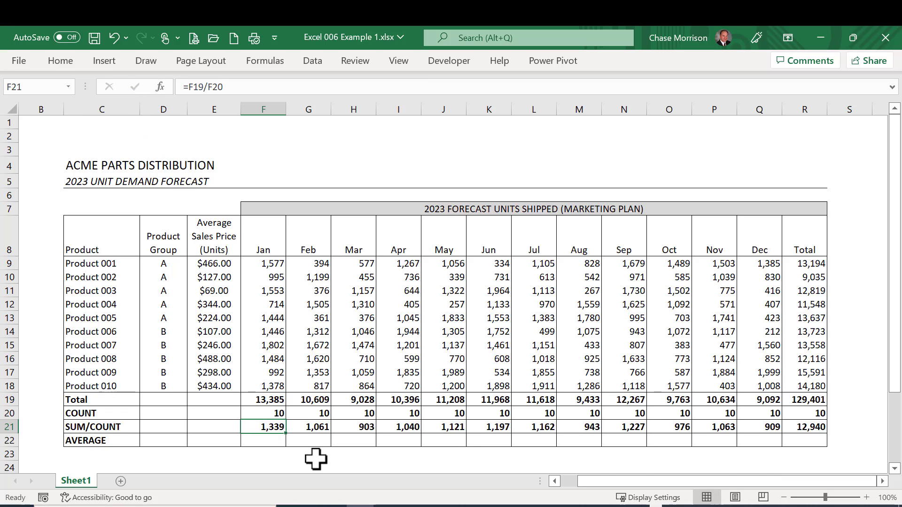
# Step: Fill the AVERAGE row cells F22:R22 with an AVERAGE formula over each column's product rows, starting with =AVERAGE(F9:F18)
pyautogui.moveTo(270, 441); pyautogui.dragTo(792, 441)
pyautogui.write('=')
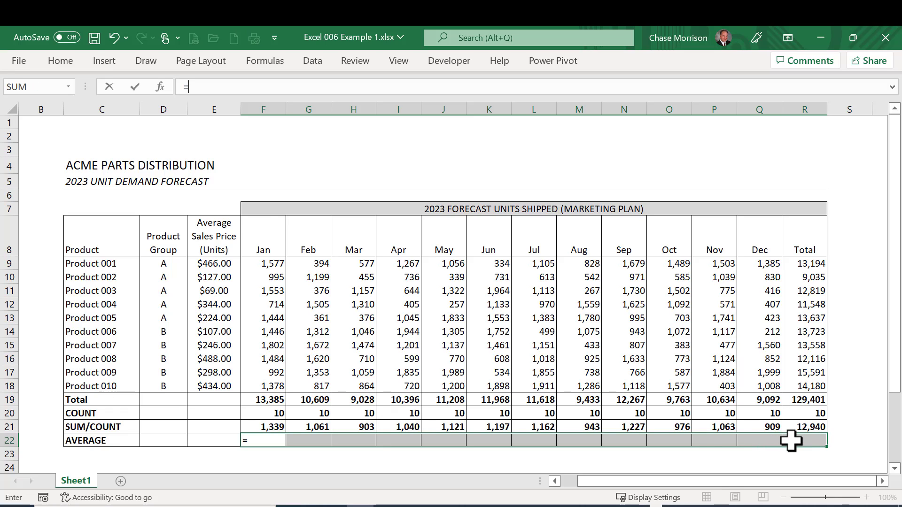
pyautogui.write('AVERAGE(')
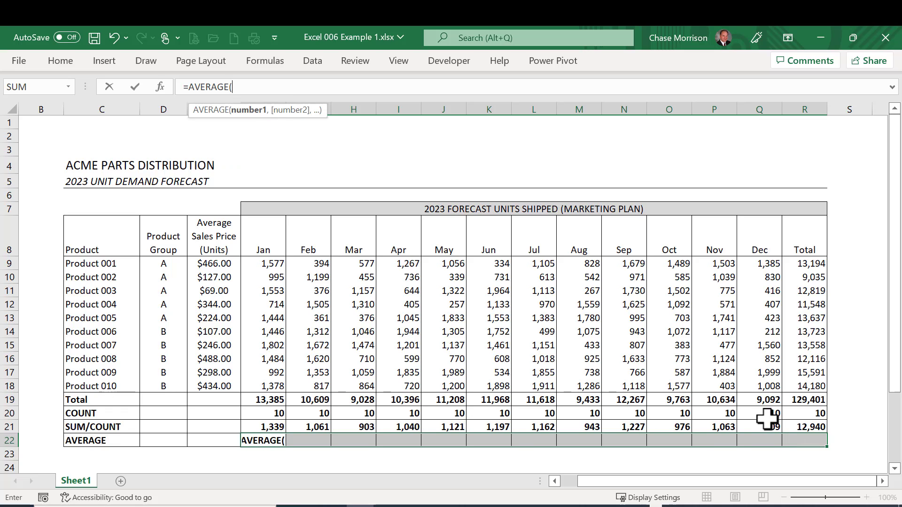
pyautogui.moveTo(250, 384); pyautogui.dragTo(275, 266)
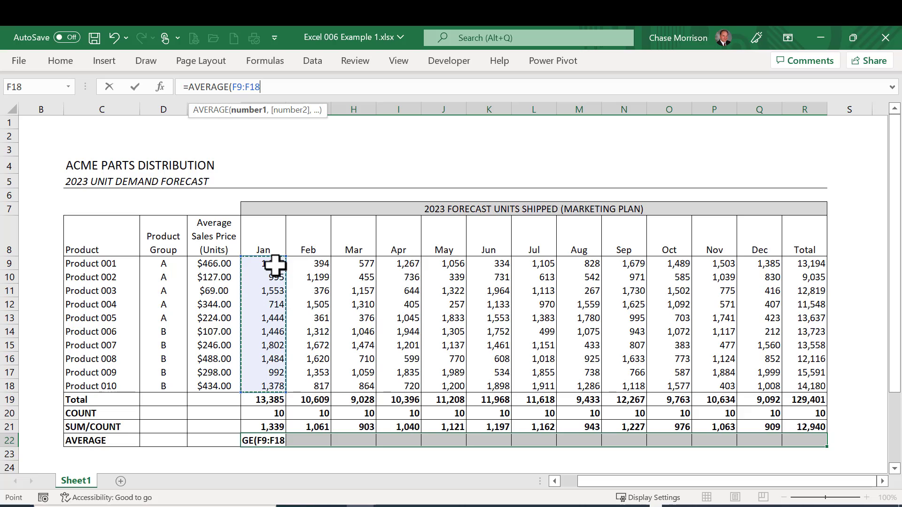
pyautogui.write(')')
pyautogui.press('Tab')
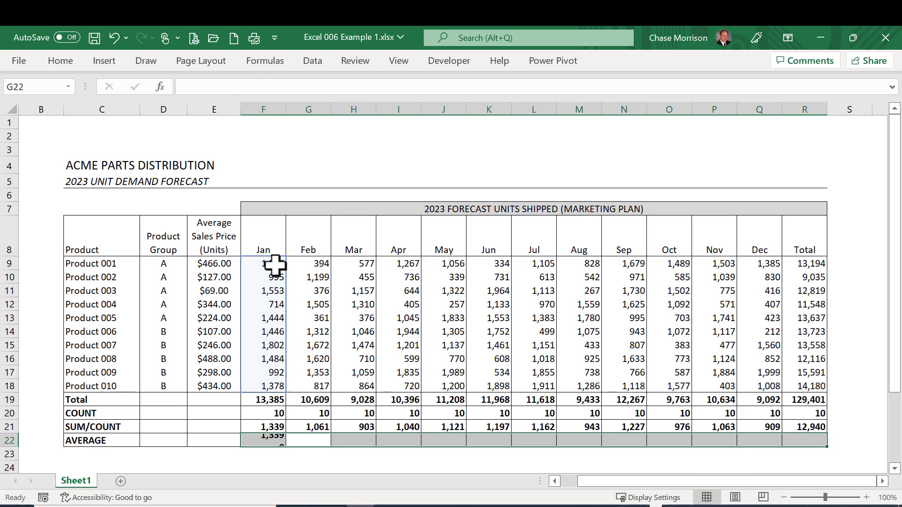
pyautogui.hotkey('shift', 'Tab')
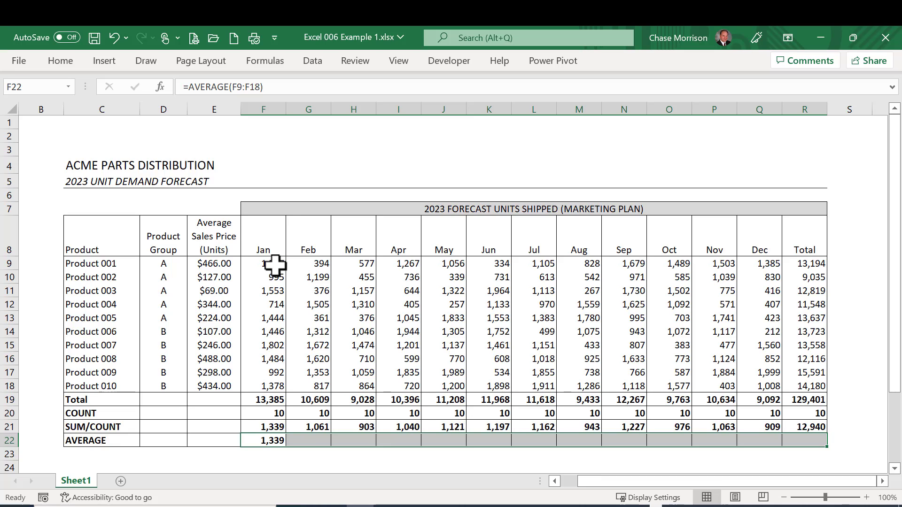
pyautogui.press('F2')
pyautogui.hotkey('ctrl', 'Return')
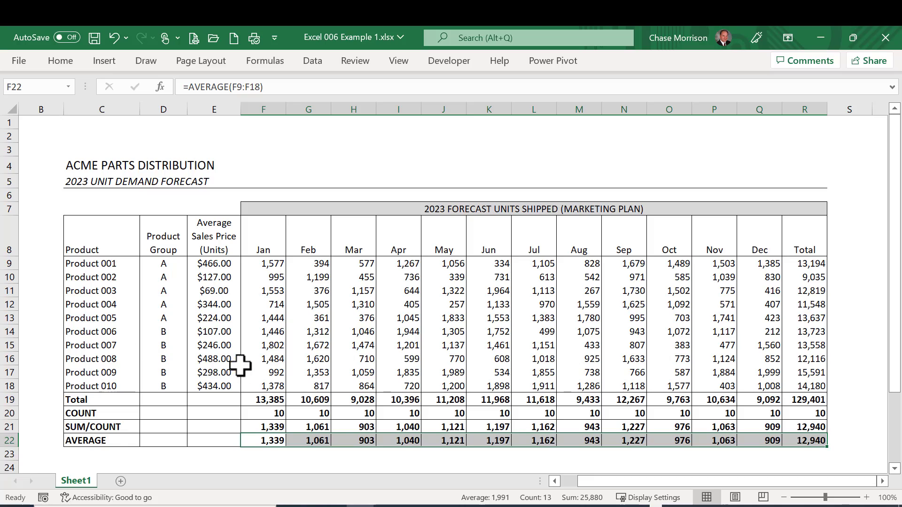
pyautogui.click(262, 358)
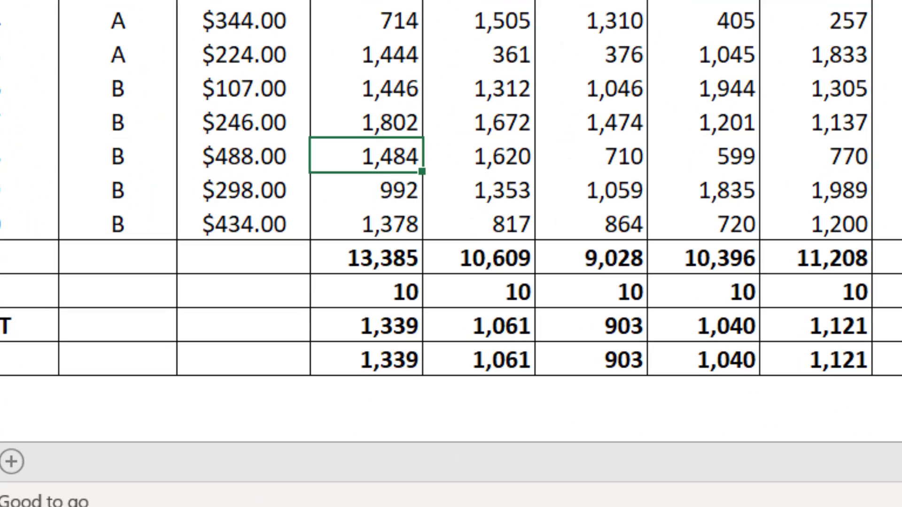
# Step: Test January's averages by clearing Product 008's January units, entering 0 in the cell, and replacing it with the letter A
pyautogui.press('Delete')
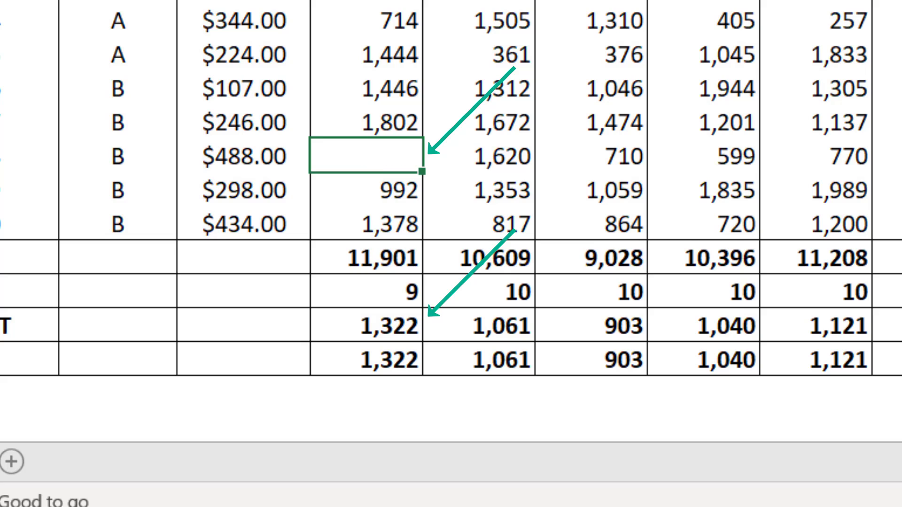
pyautogui.write('0')
pyautogui.hotkey('ctrl', 'Return')
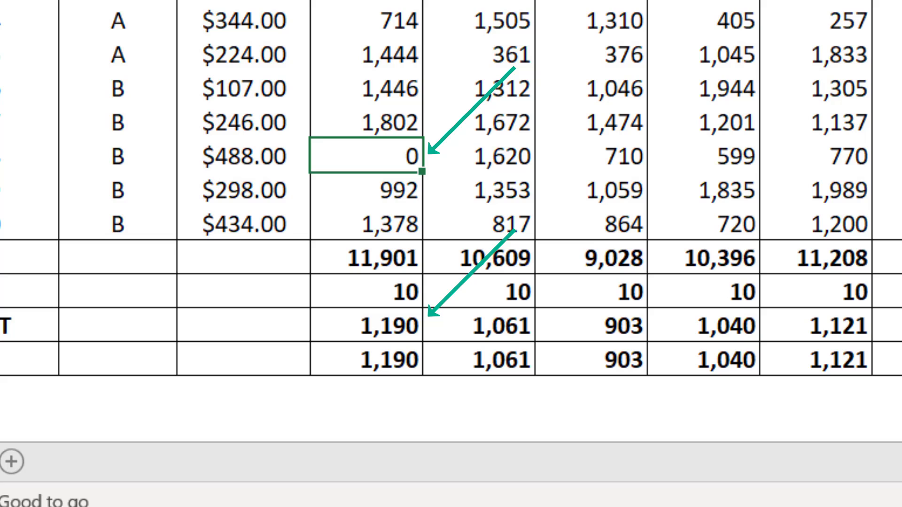
pyautogui.write('A')
pyautogui.hotkey('ctrl', 'Return')
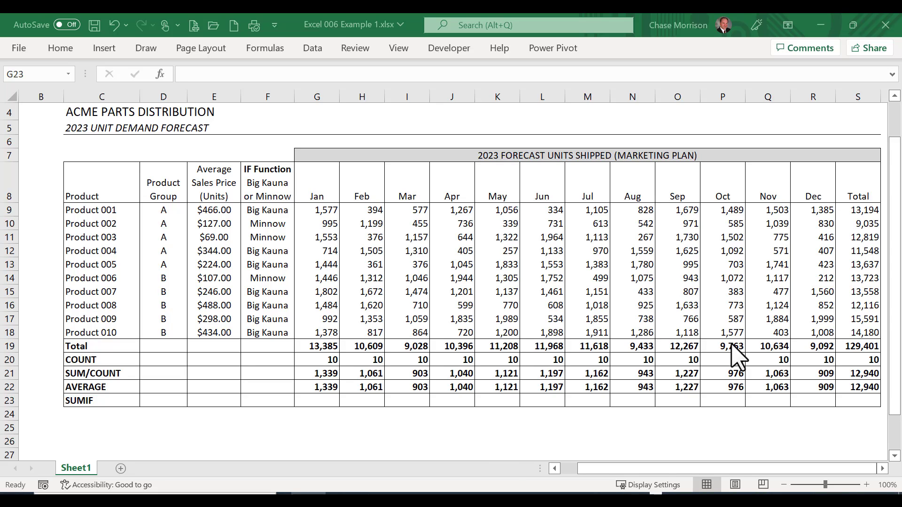
# Step: Enter a SUMIF formula in G23 that sums January's units by the criterion cell F23: =SUMIF(F9:F18,F23,G9:G18)
pyautogui.click(313, 400)
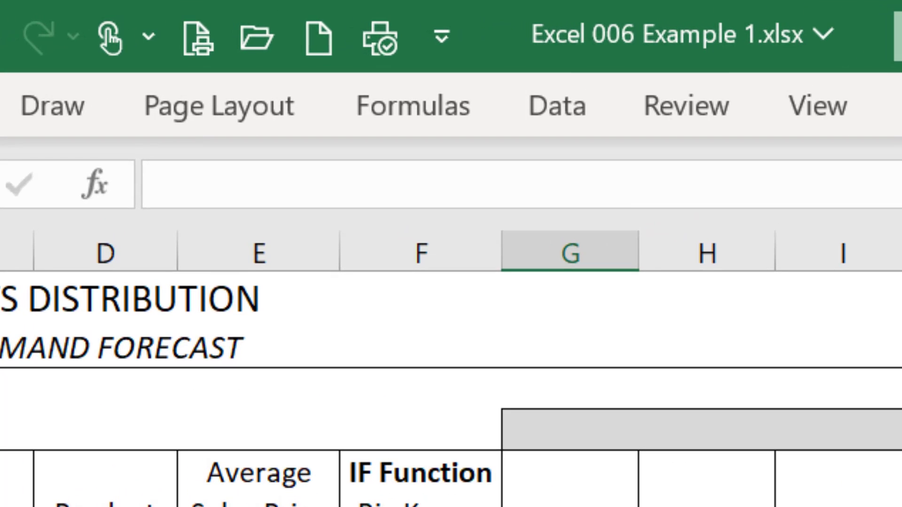
pyautogui.write('=')
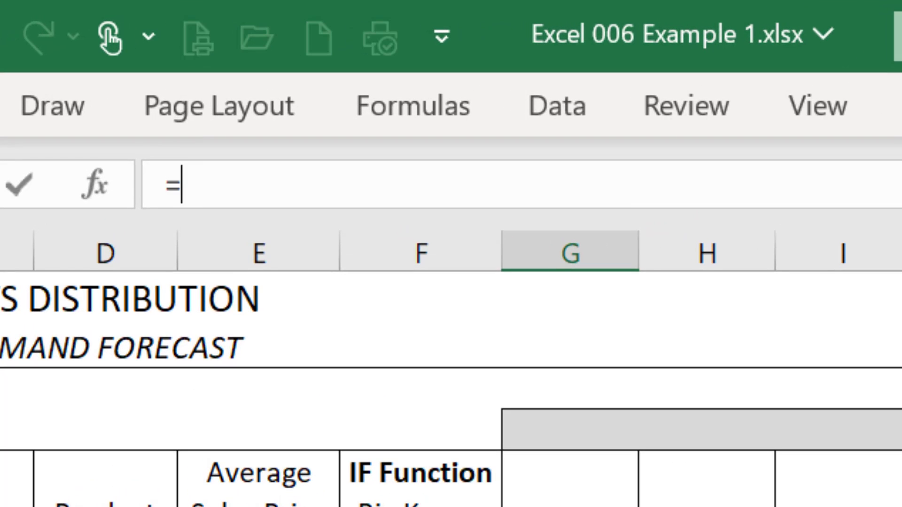
pyautogui.write('sumif(')
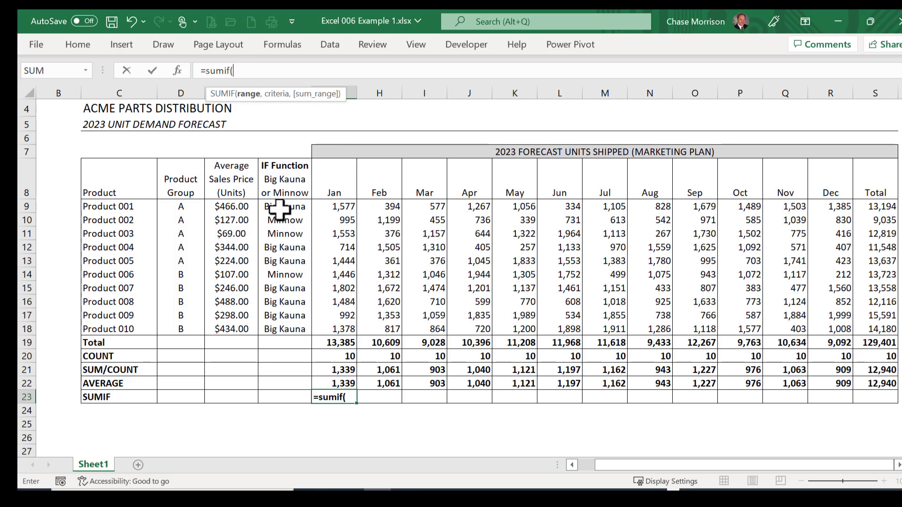
pyautogui.moveTo(280, 210); pyautogui.dragTo(288, 326)
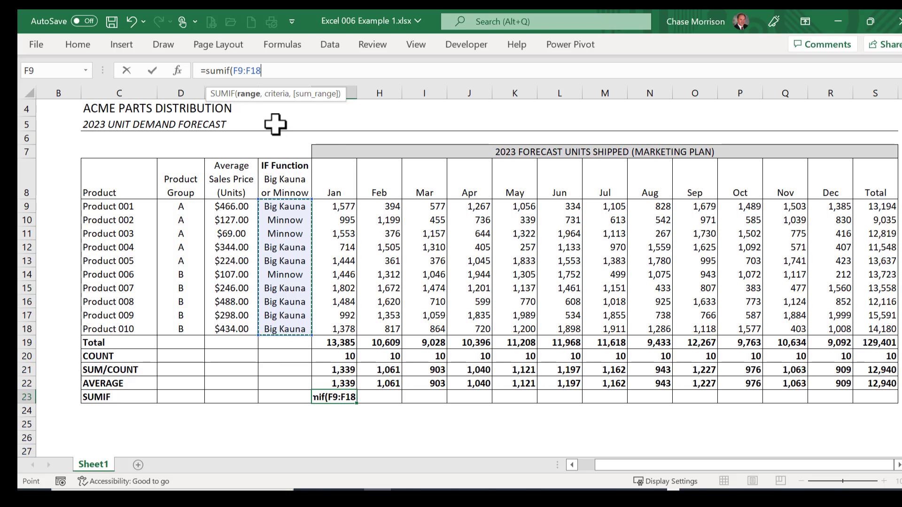
pyautogui.write(',')
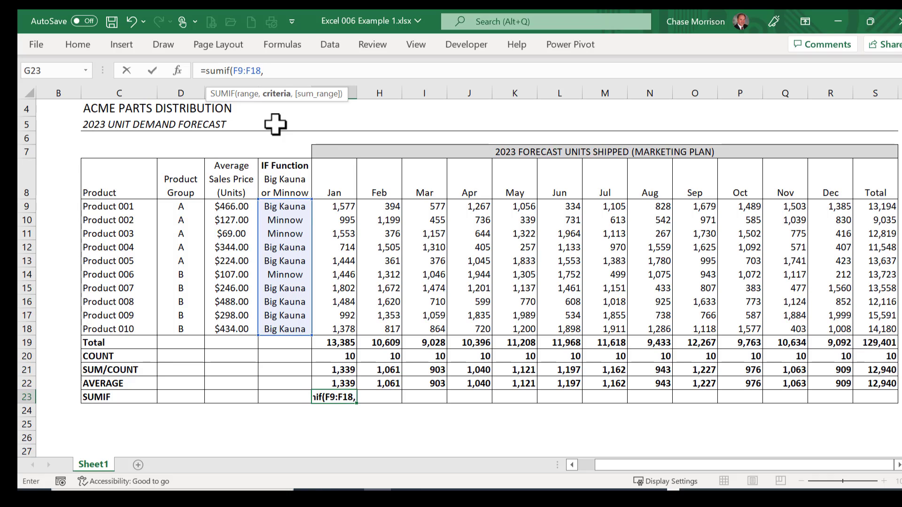
pyautogui.click(284, 399)
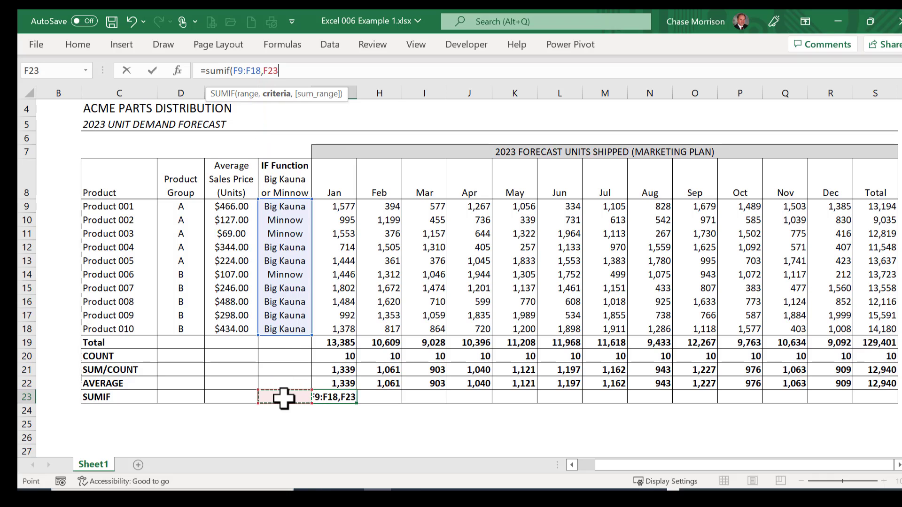
pyautogui.write(',')
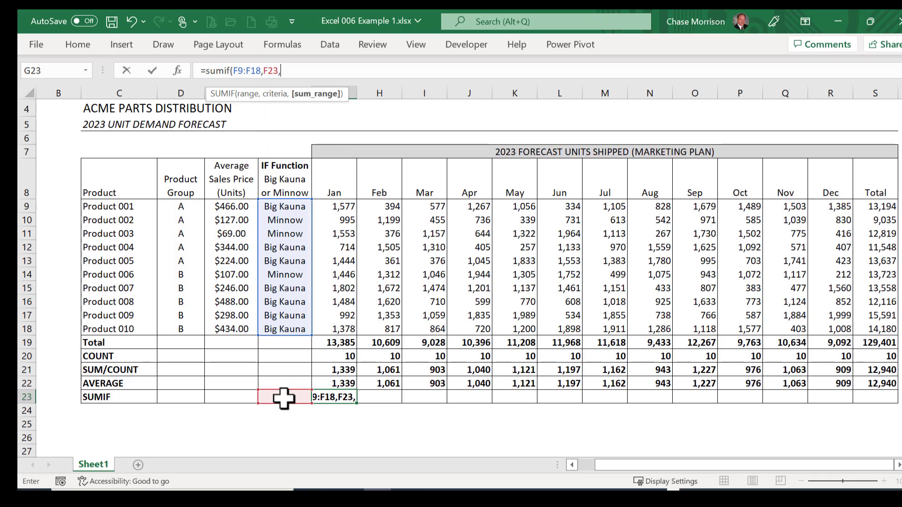
pyautogui.moveTo(324, 207); pyautogui.dragTo(332, 322)
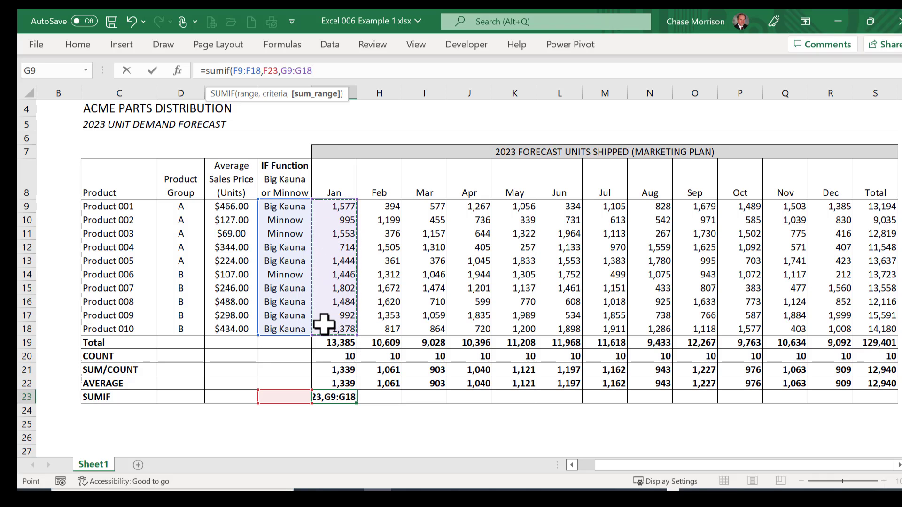
pyautogui.write(')')
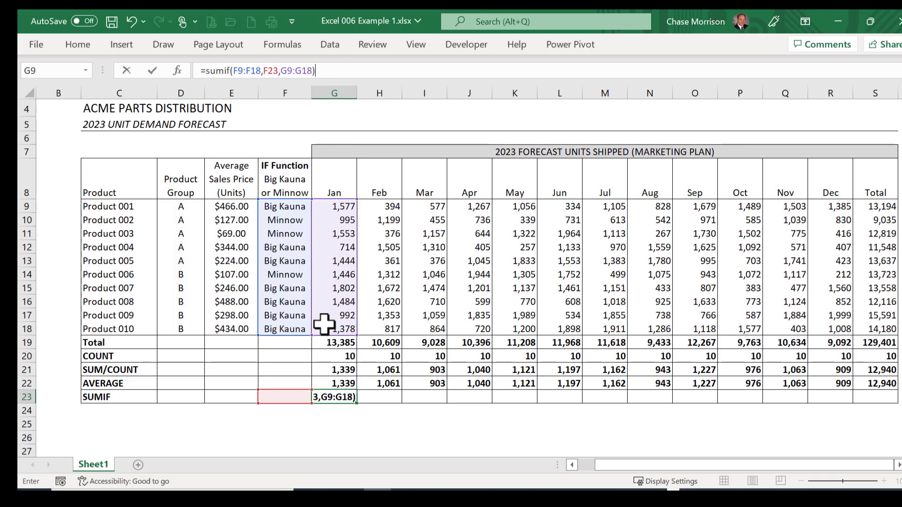
pyautogui.hotkey('ctrl', 'Return')
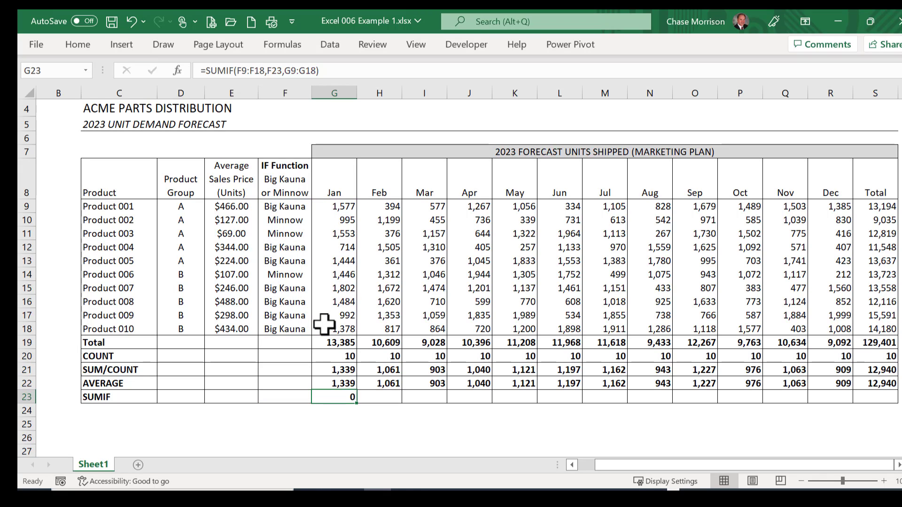
# Step: Enter Big Kauna in F23 as the criterion for the SUMIF row
pyautogui.click(293, 396)
pyautogui.write('B')
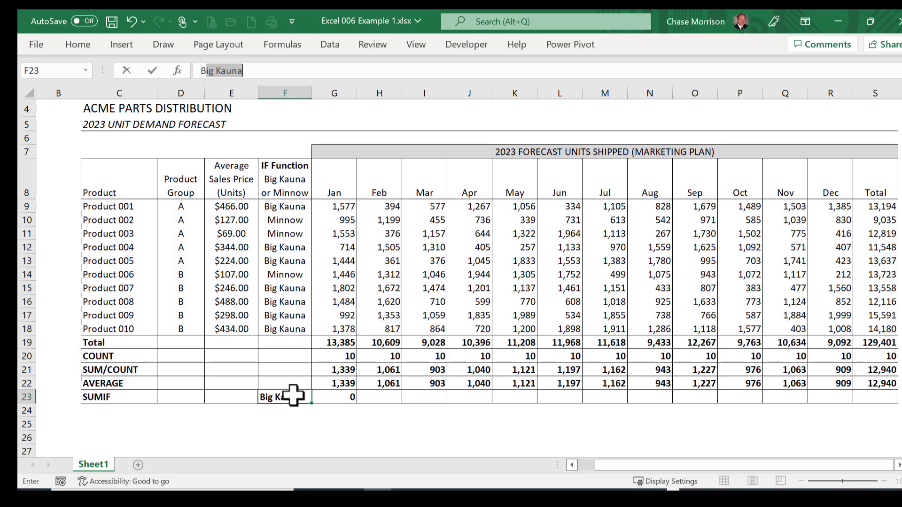
pyautogui.hotkey('ctrl', 'Return')
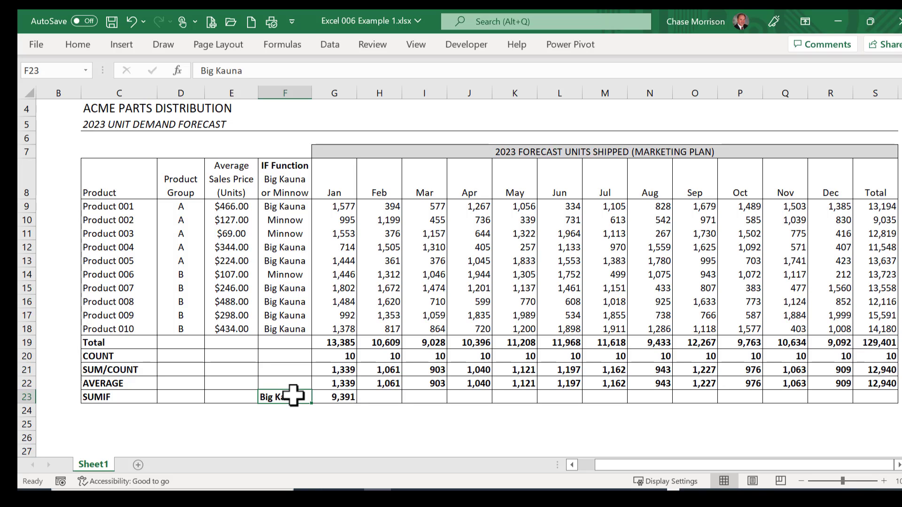
# Step: Make G23's SUMIF criterion and range absolute as $F$23 and $F$9:$F$18, and fill the formula across to the Total column S23
pyautogui.click(343, 396)
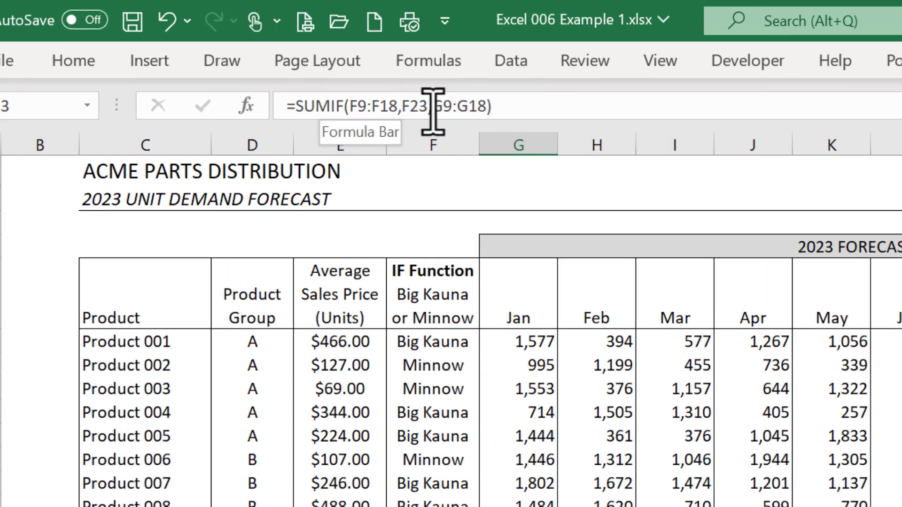
pyautogui.moveTo(429, 109); pyautogui.dragTo(408, 111)
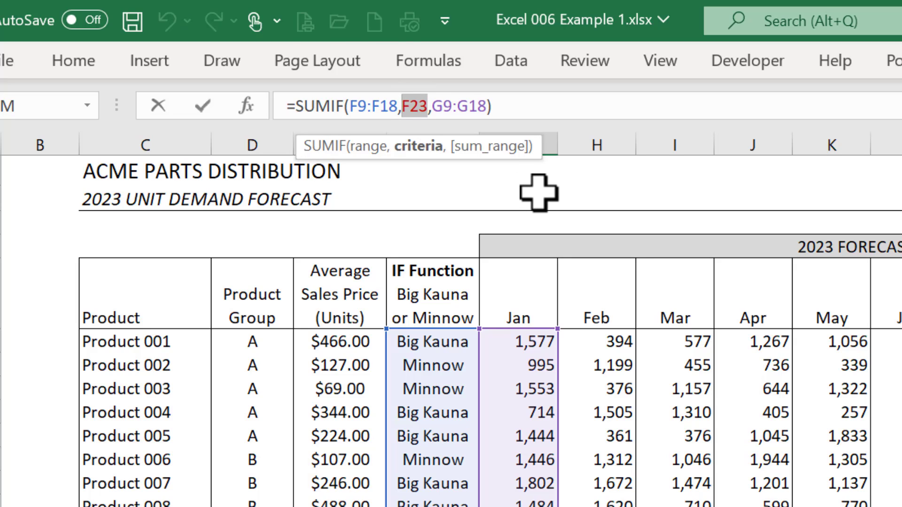
pyautogui.press('F4')
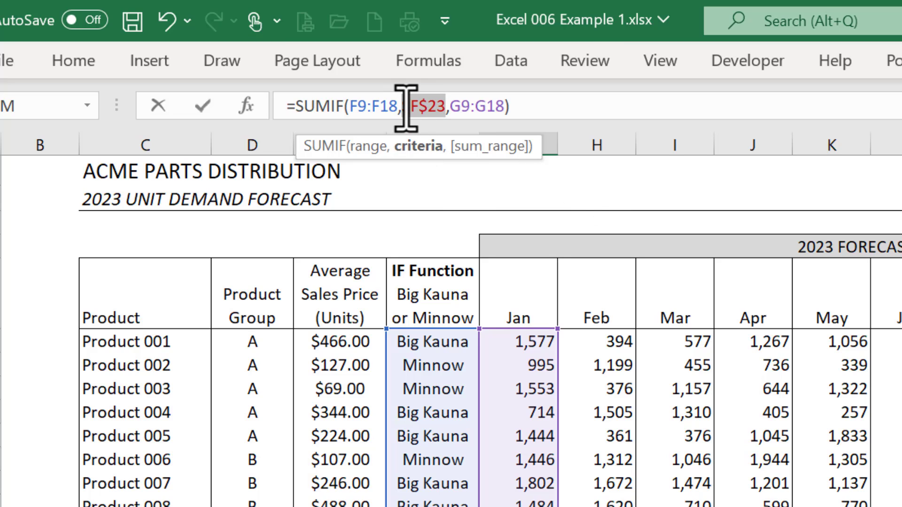
pyautogui.moveTo(402, 105); pyautogui.dragTo(350, 108)
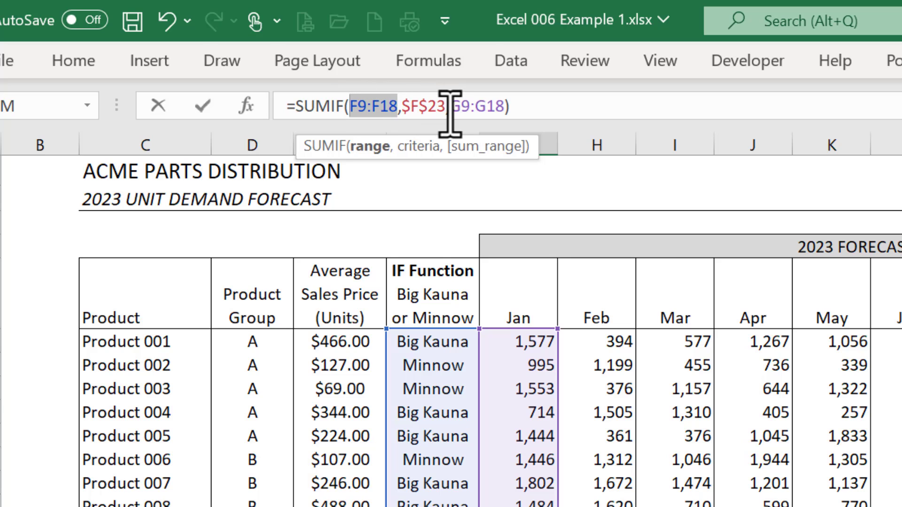
pyautogui.press('F4')
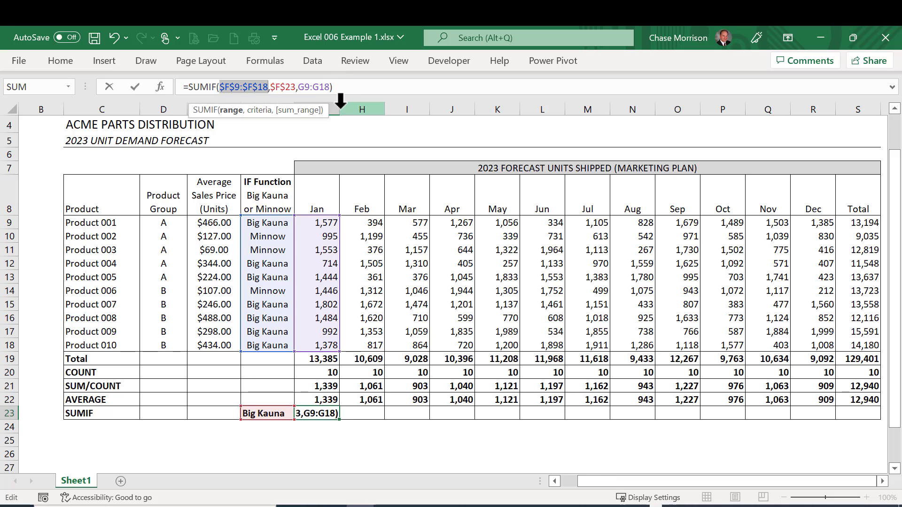
pyautogui.hotkey('ctrl', 'Return')
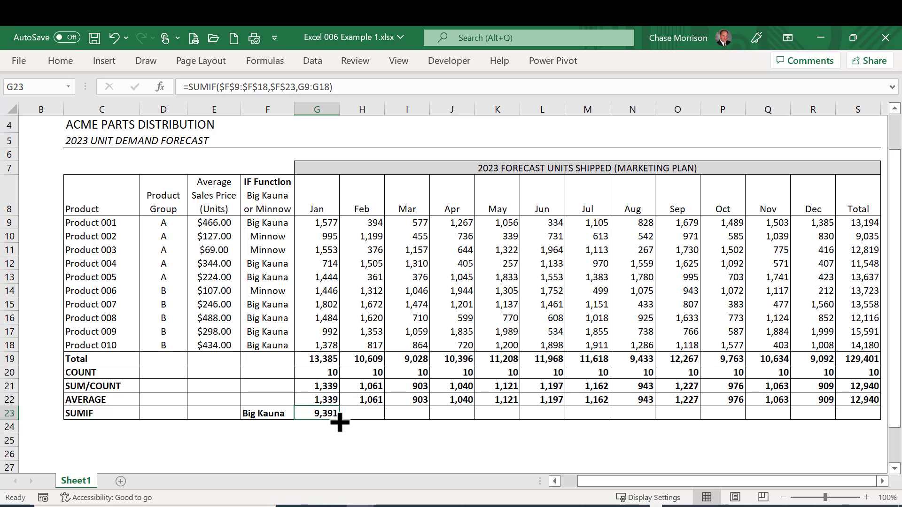
pyautogui.moveTo(339, 423); pyautogui.dragTo(866, 431)
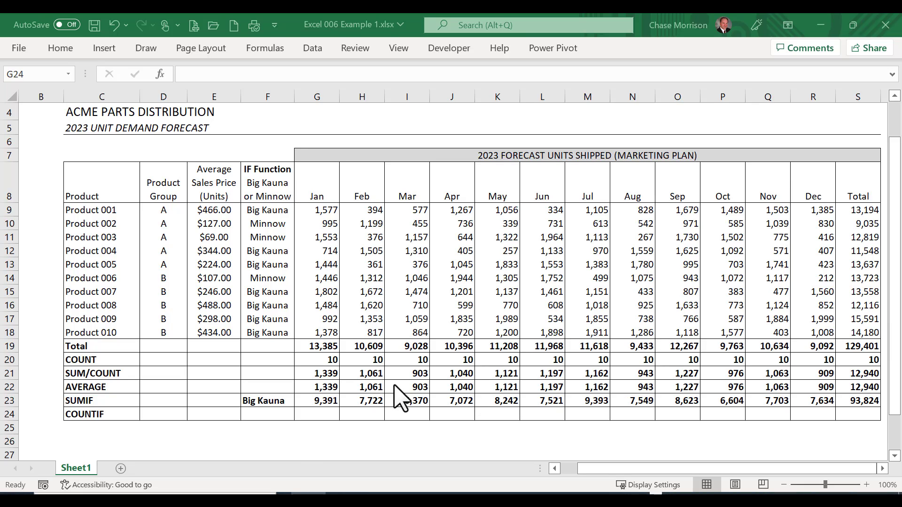
# Step: Enter a COUNTIF formula in G24 that counts the products matching the criterion in F23: =COUNTIF(F9:F18,F23)
pyautogui.click(316, 414)
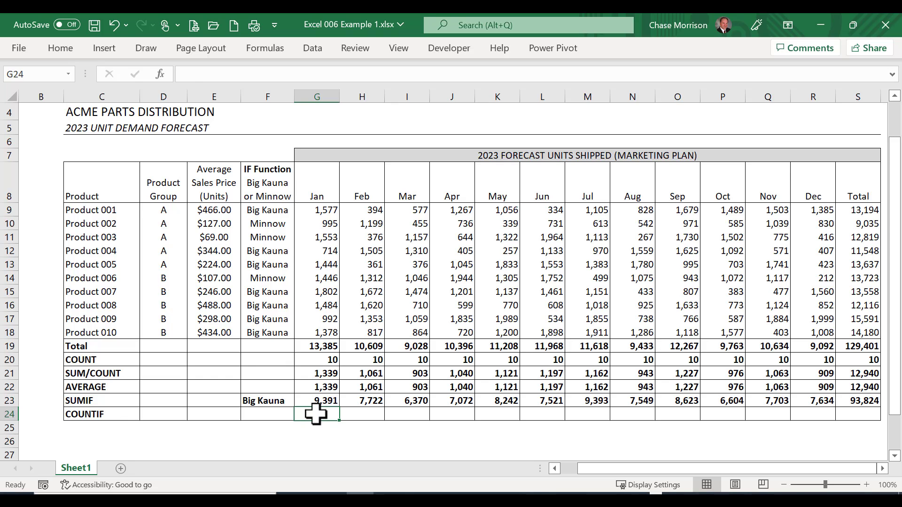
pyautogui.write('=COUN')
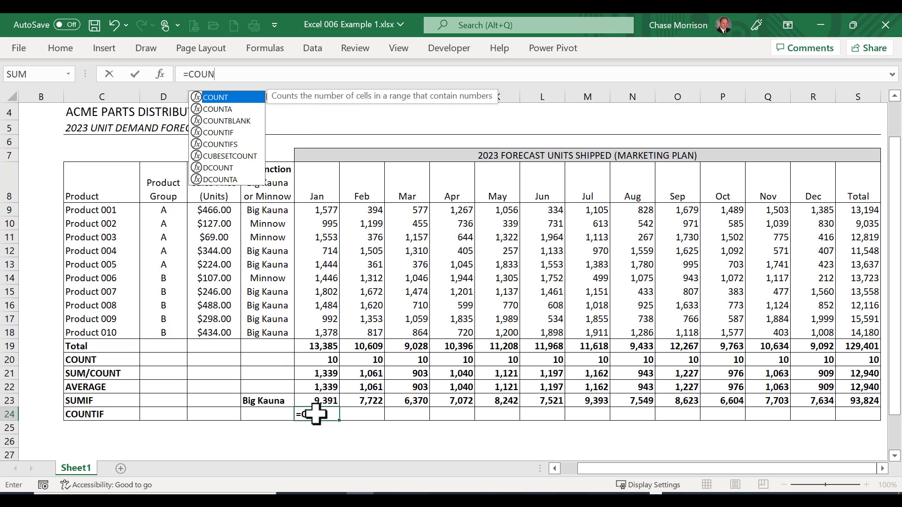
pyautogui.write('TIF(')
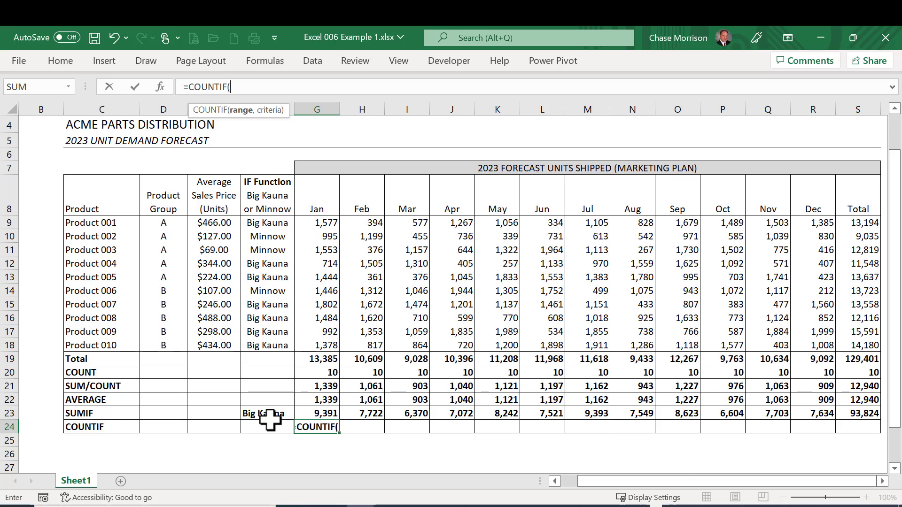
pyautogui.click(258, 340)
pyautogui.moveTo(259, 339)
pyautogui.mouseDown()
pyautogui.moveTo(259, 210)
pyautogui.moveTo(260, 217)
pyautogui.mouseUp()
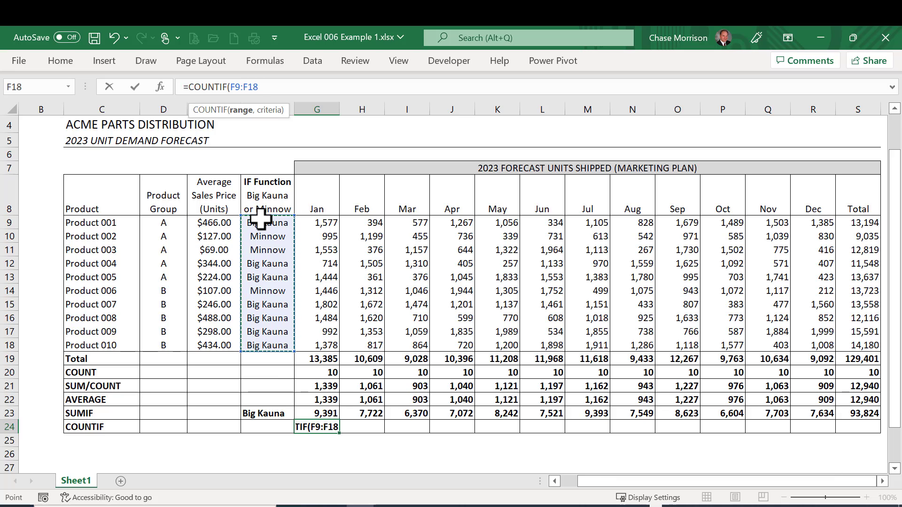
pyautogui.write(',')
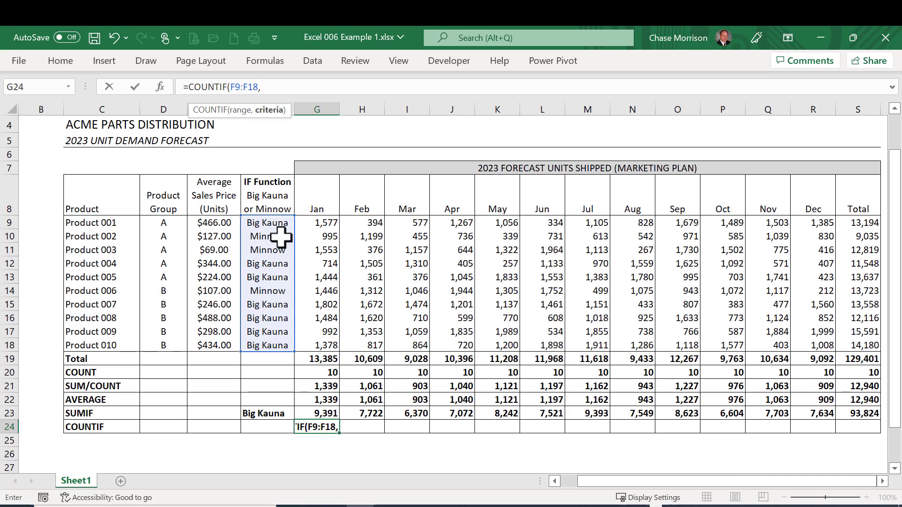
pyautogui.click(256, 412)
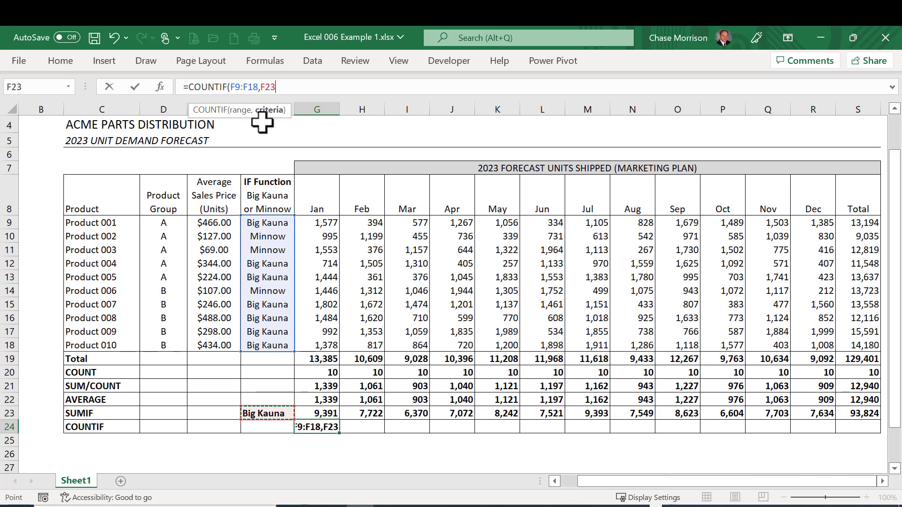
pyautogui.write(')')
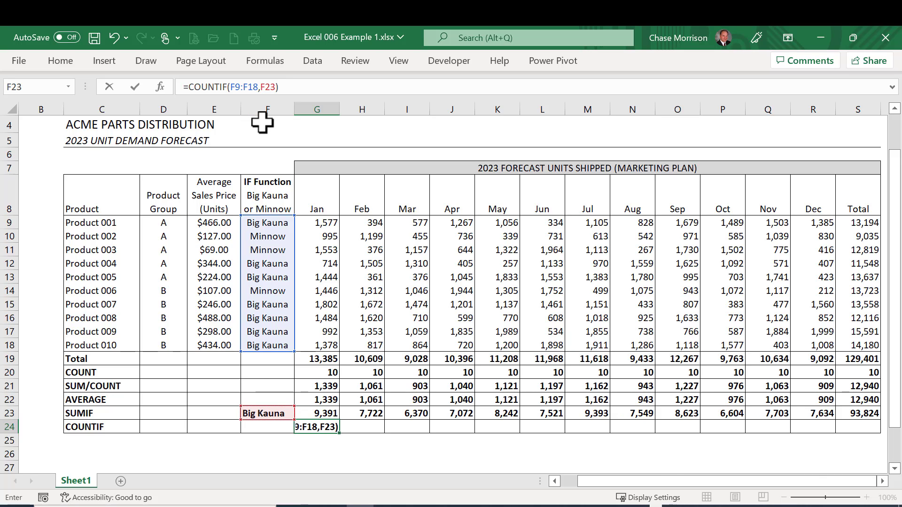
pyautogui.hotkey('ctrl', 'Return')
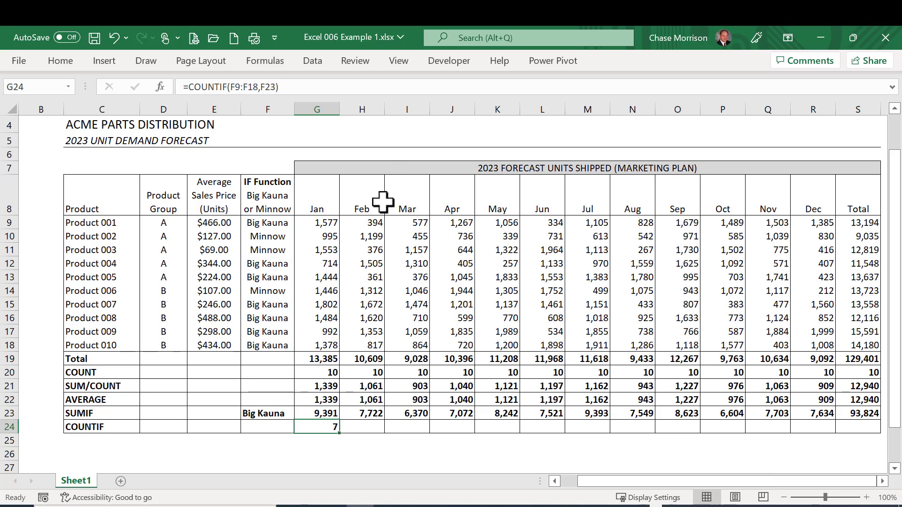
# Step: Check January's COUNTIF result against the Big Kauna entries in F9:F18, going through them one by one
pyautogui.click(267, 224)
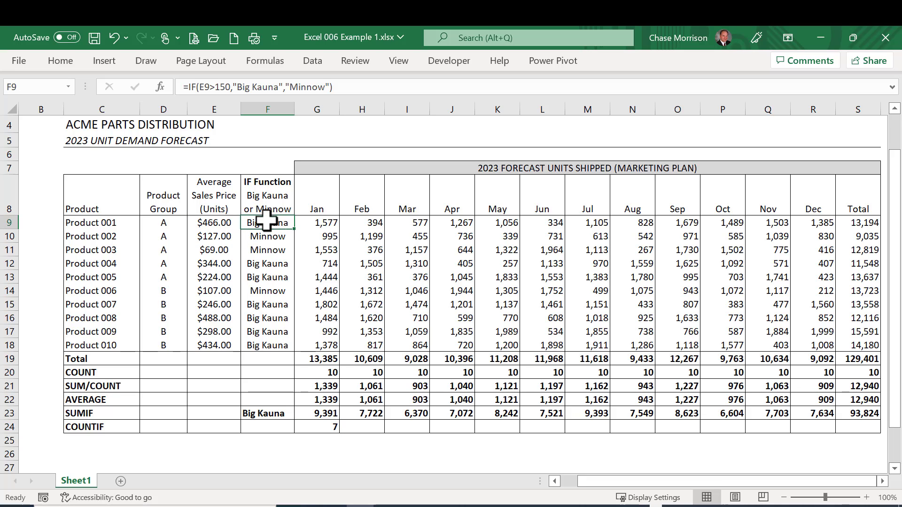
pyautogui.click(267, 276)
pyautogui.click(282, 305)
pyautogui.click(282, 320)
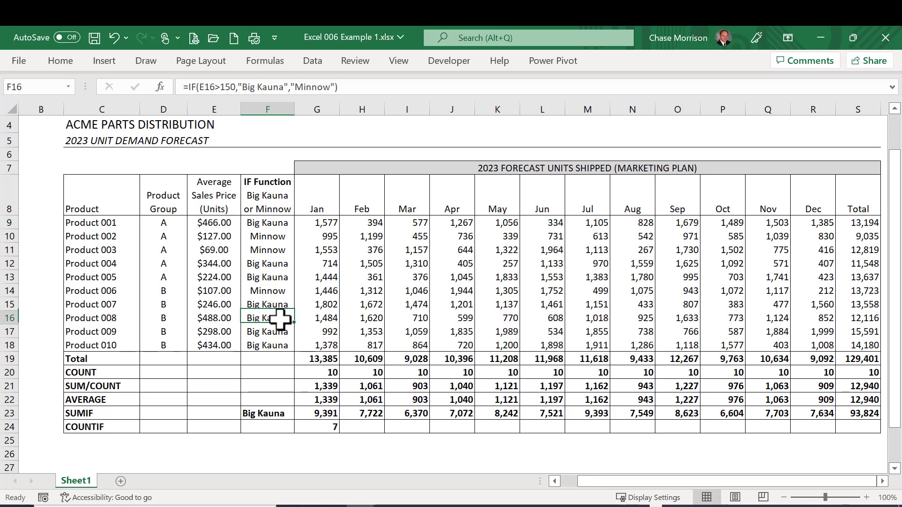
pyautogui.click(281, 333)
pyautogui.click(278, 346)
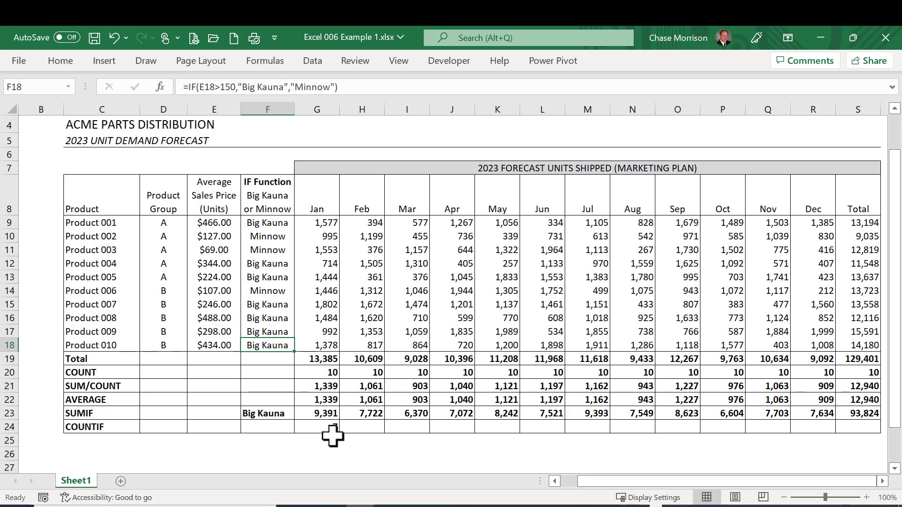
# Step: Make G24's COUNTIF range and criterion absolute as $F$9:$F$18 and $F$23, and fill the formula across to the Total column S24
pyautogui.click(321, 426)
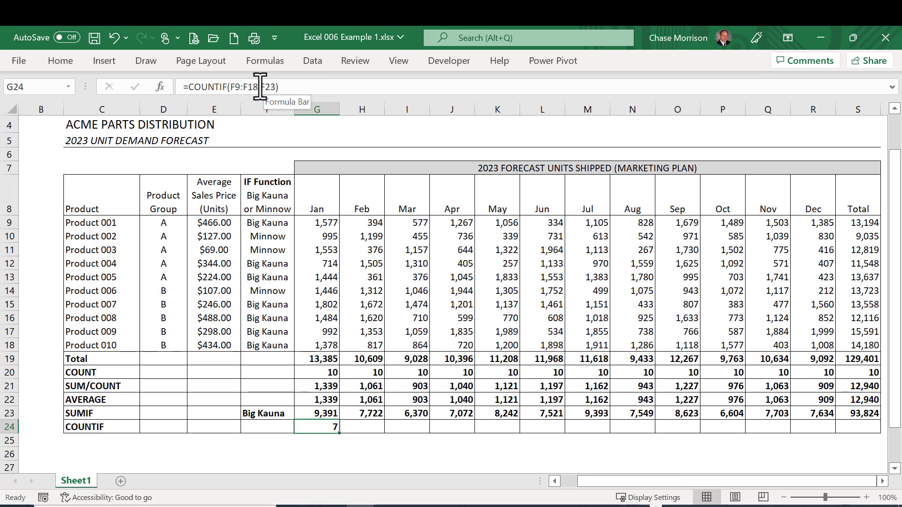
pyautogui.moveTo(258, 87); pyautogui.dragTo(230, 87)
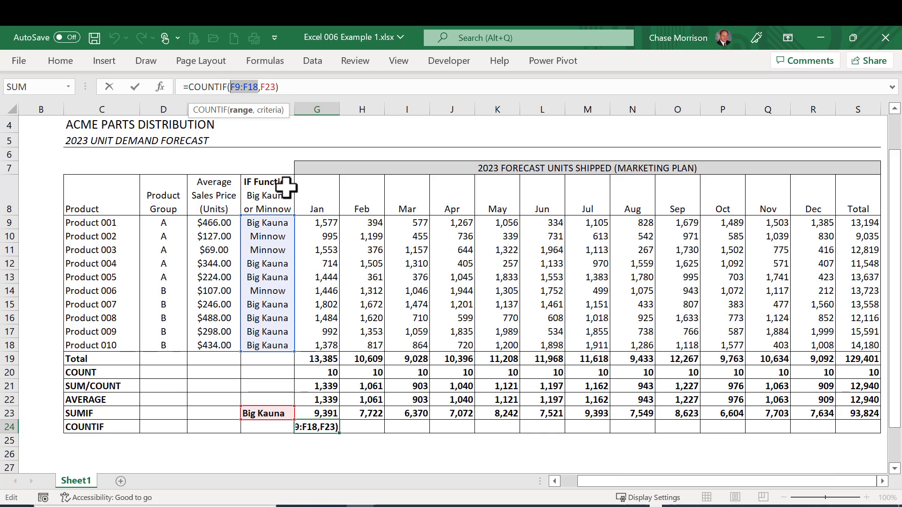
pyautogui.press('F4')
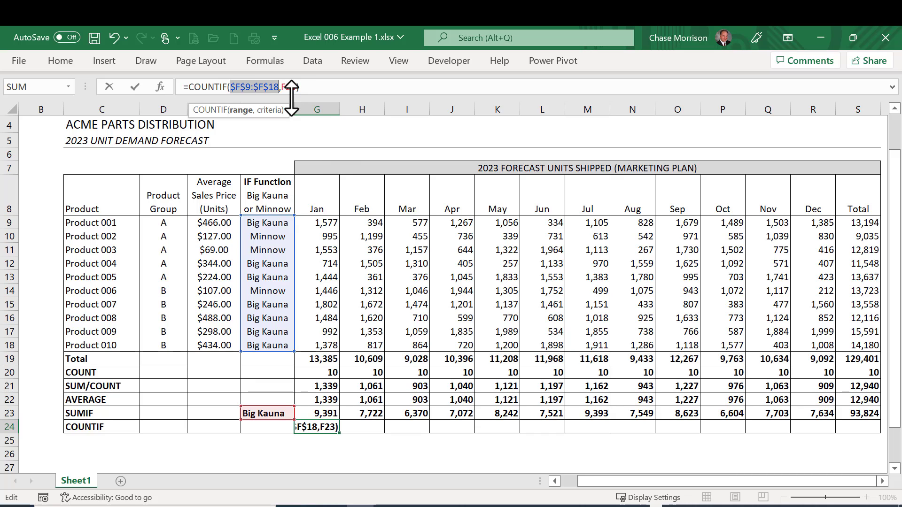
pyautogui.moveTo(298, 91); pyautogui.dragTo(284, 90)
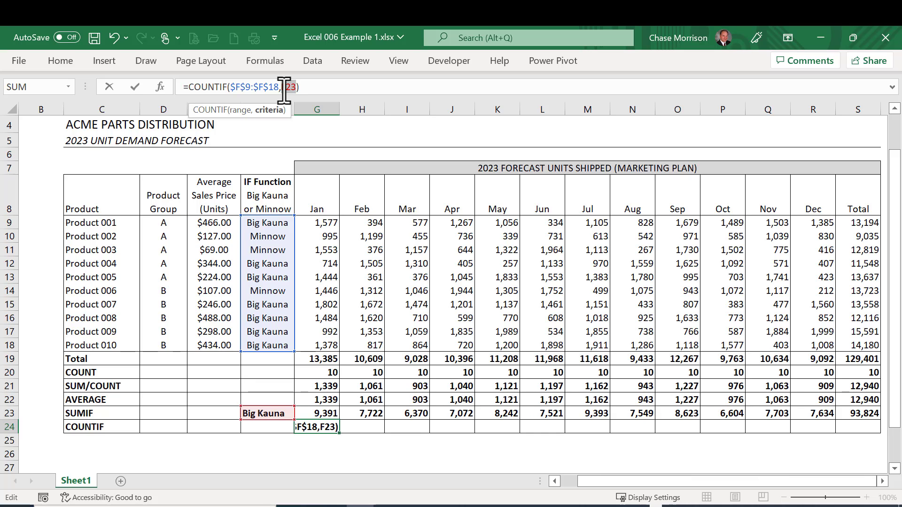
pyautogui.press('F4')
pyautogui.hotkey('ctrl', 'Return')
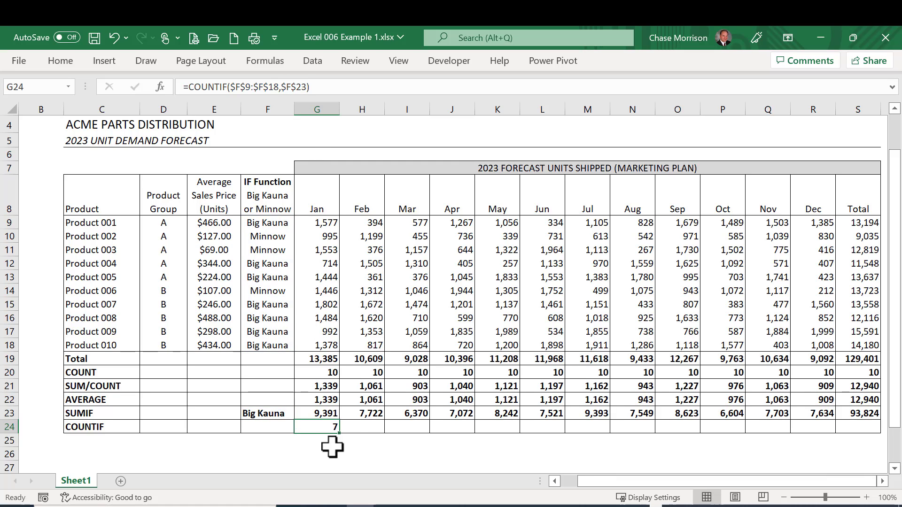
pyautogui.moveTo(340, 432); pyautogui.dragTo(877, 439)
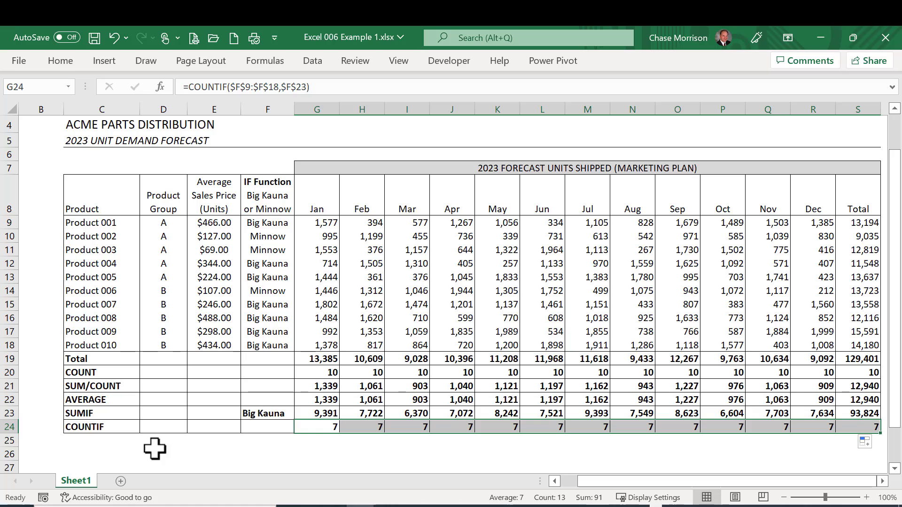
# Step: Copy only the formatting of the COUNTIF row C24:S24 onto row 25 below it
pyautogui.click(86, 428)
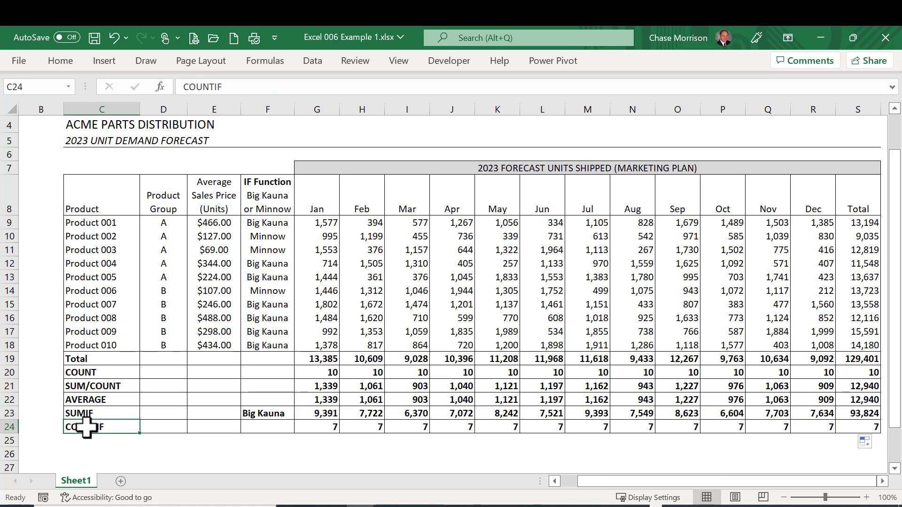
pyautogui.hotkey('shift', 'Right')
pyautogui.hotkey('shift', 'Right')
pyautogui.hotkey('shift', 'Right')
pyautogui.hotkey('shift', 'Right')
pyautogui.hotkey('shift', 'Right')
pyautogui.hotkey('shift', 'Right')
pyautogui.hotkey('shift', 'Right')
pyautogui.hotkey('shift', 'Right')
pyautogui.hotkey('shift', 'Right')
pyautogui.hotkey('shift', 'Right')
pyautogui.hotkey('shift', 'Right')
pyautogui.hotkey('shift', 'Right')
pyautogui.hotkey('shift', 'Right')
pyautogui.hotkey('shift', 'Right')
pyautogui.hotkey('shift', 'Right')
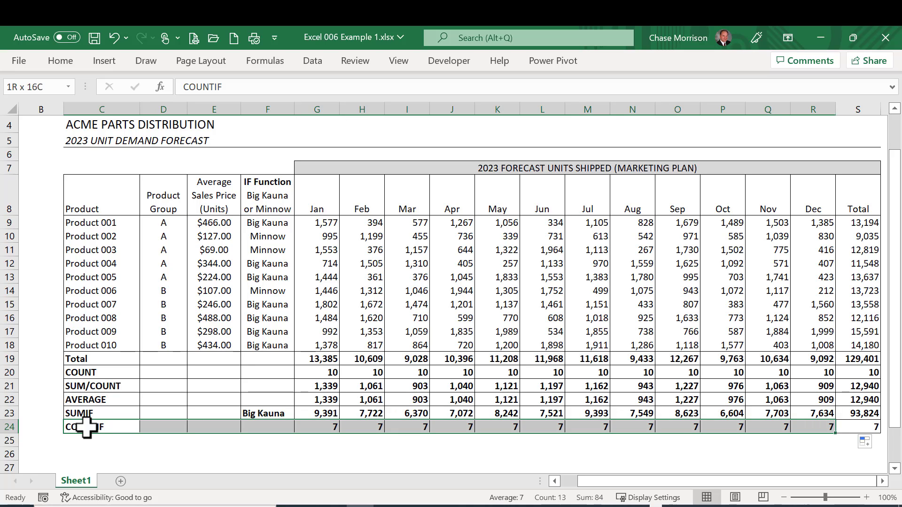
pyautogui.hotkey('shift', 'Right')
pyautogui.hotkey('ctrl', 'c')
pyautogui.press('Down')
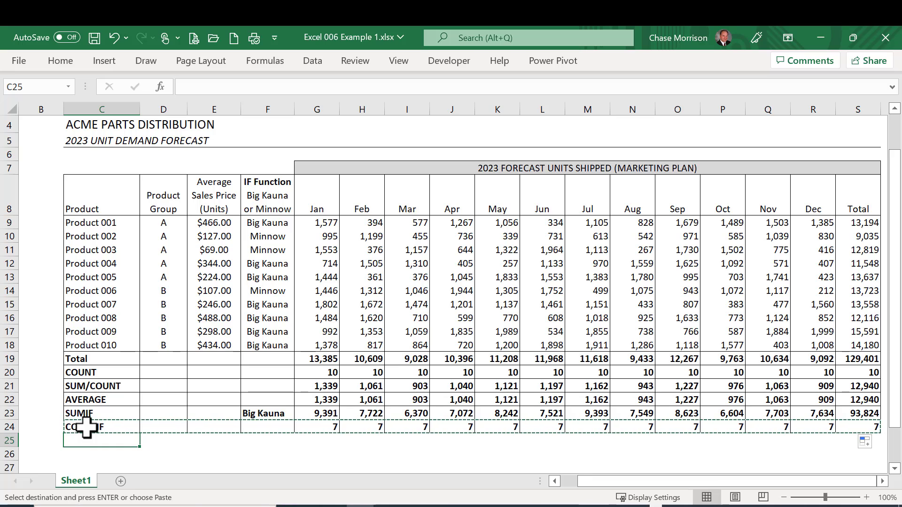
pyautogui.press('alt')
pyautogui.press('e')
pyautogui.press('s')
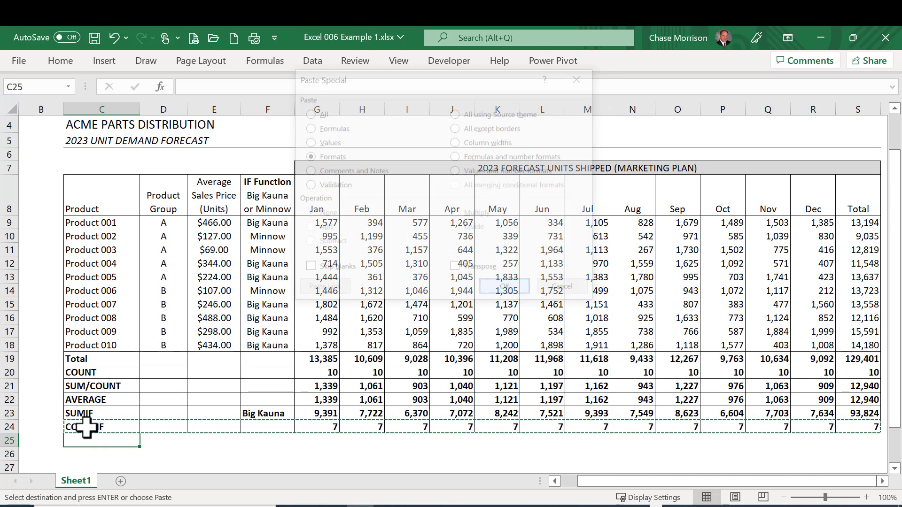
pyautogui.press('t')
pyautogui.press('Return')
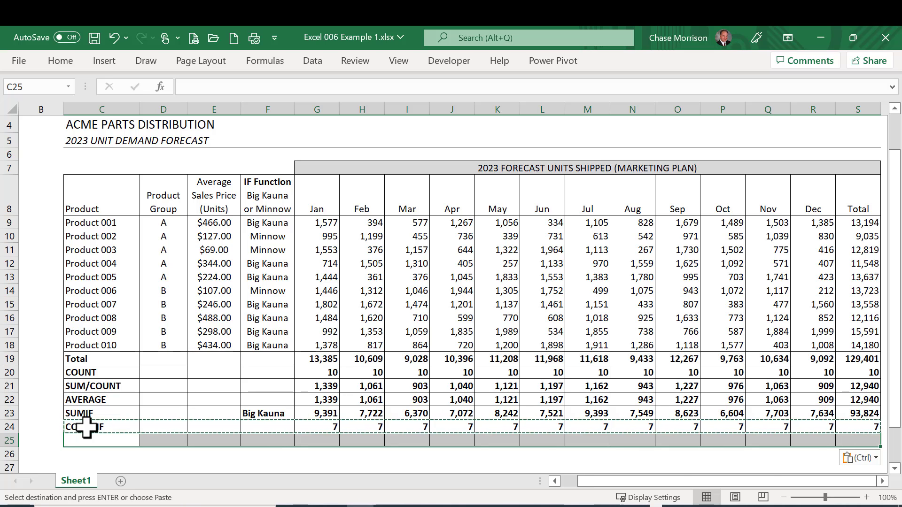
pyautogui.press('Escape')
# Step: Label the new row in C25 as PRODUCT TYPE AVERAGE
pyautogui.write('P')
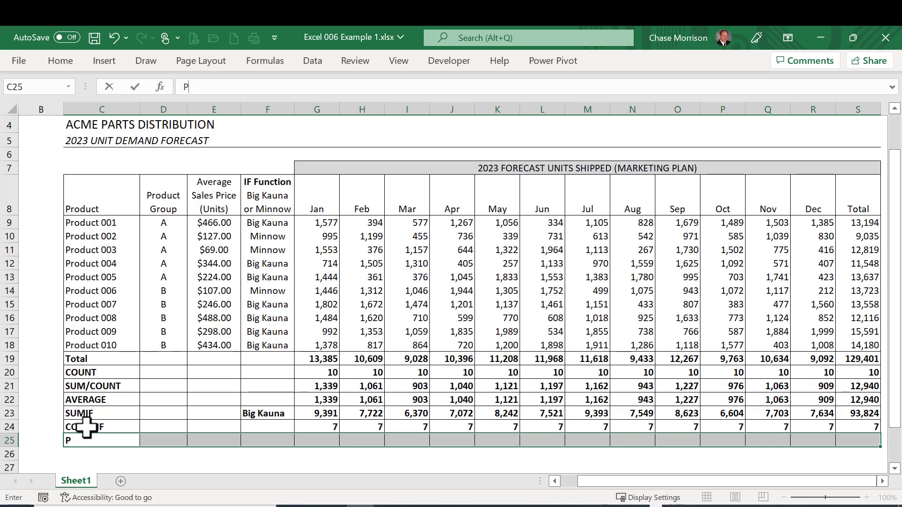
pyautogui.write('RODUCT TYPE AVERAGE')
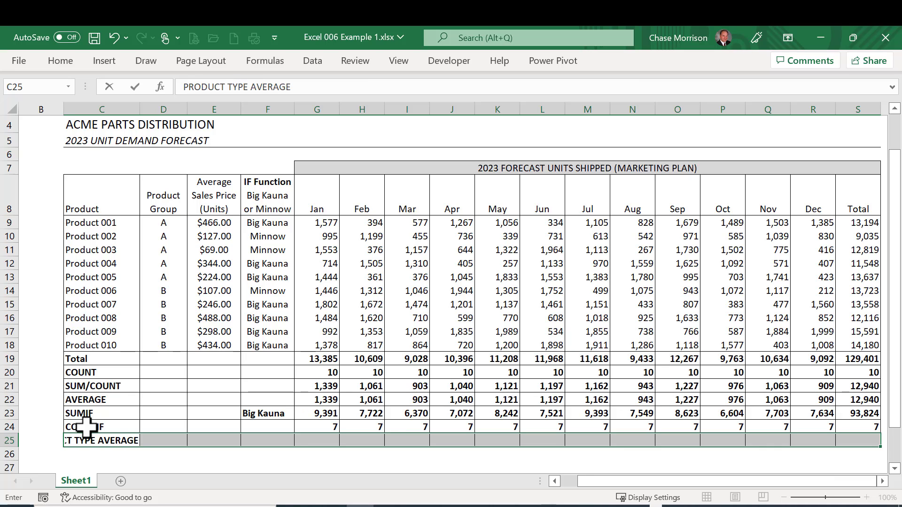
pyautogui.press('Return')
# Step: Enter a formula in G25 that divides January's SUMIF result by its COUNTIF result: =G23/G24
pyautogui.press('Right')
pyautogui.press('Right')
pyautogui.press('Right')
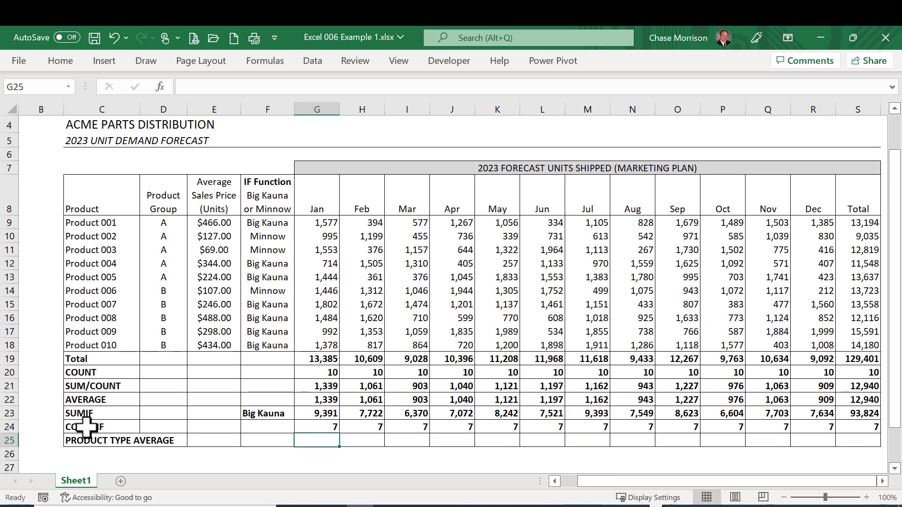
pyautogui.write('=')
pyautogui.press('Up')
pyautogui.press('Up')
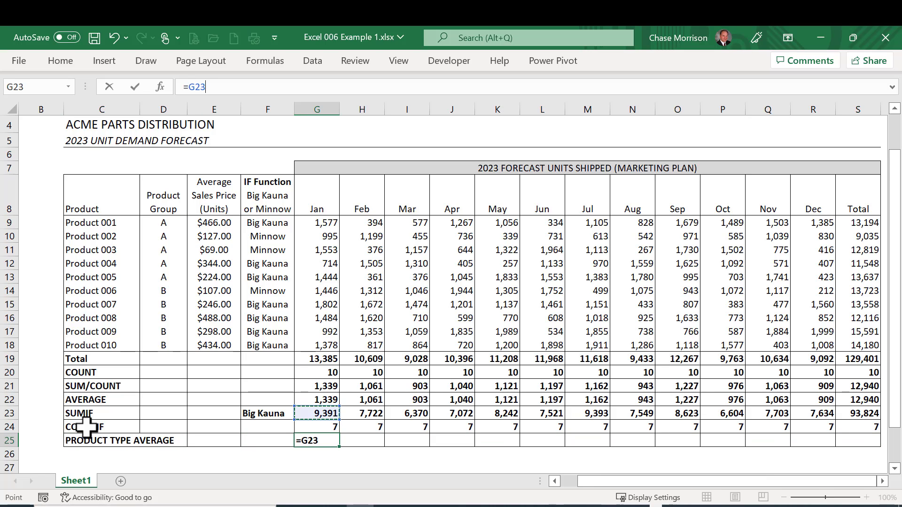
pyautogui.write('/')
pyautogui.press('Up')
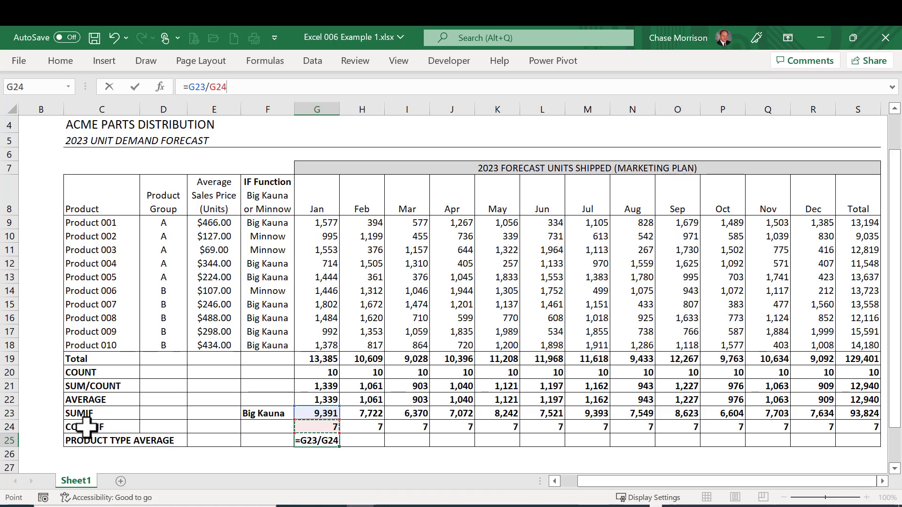
pyautogui.hotkey('ctrl', 'Return')
# Step: Copy the product type average formula from G25 across the row to the Total column S25
pyautogui.hotkey('ctrl', 'c')
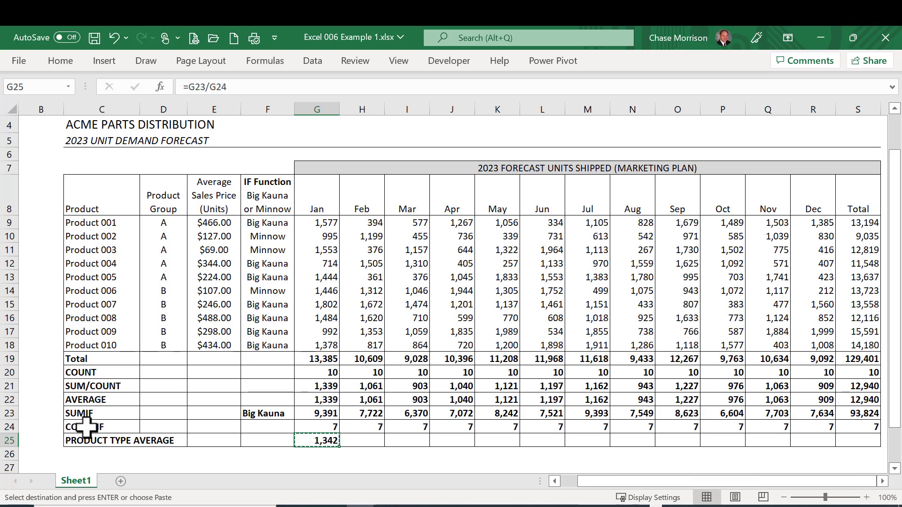
pyautogui.hotkey('shift', 'Right')
pyautogui.hotkey('shift', 'Right')
pyautogui.hotkey('shift', 'Right')
pyautogui.hotkey('shift', 'Right')
pyautogui.hotkey('shift', 'Right')
pyautogui.hotkey('shift', 'Right')
pyautogui.hotkey('shift', 'Right')
pyautogui.hotkey('shift', 'Right')
pyautogui.hotkey('shift', 'Right')
pyautogui.hotkey('shift', 'Right')
pyautogui.hotkey('shift', 'Right')
pyautogui.hotkey('shift', 'Right')
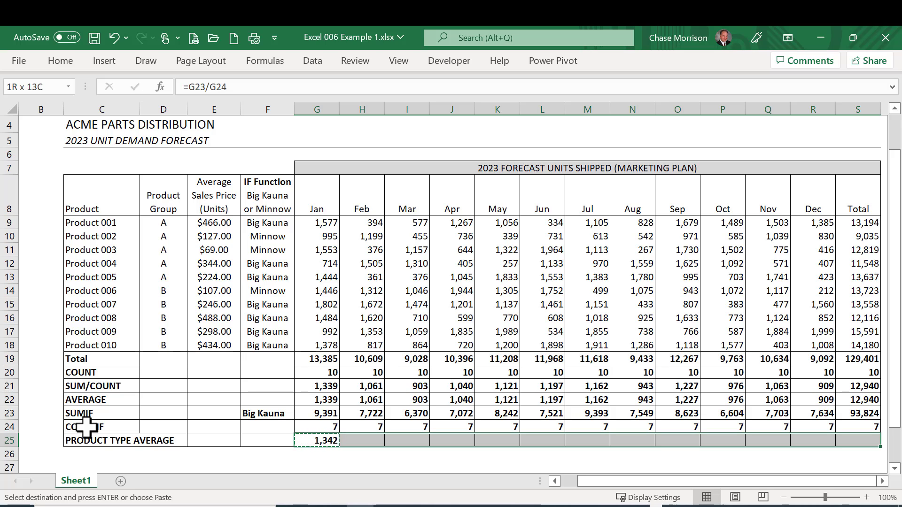
pyautogui.hotkey('ctrl', 'v')
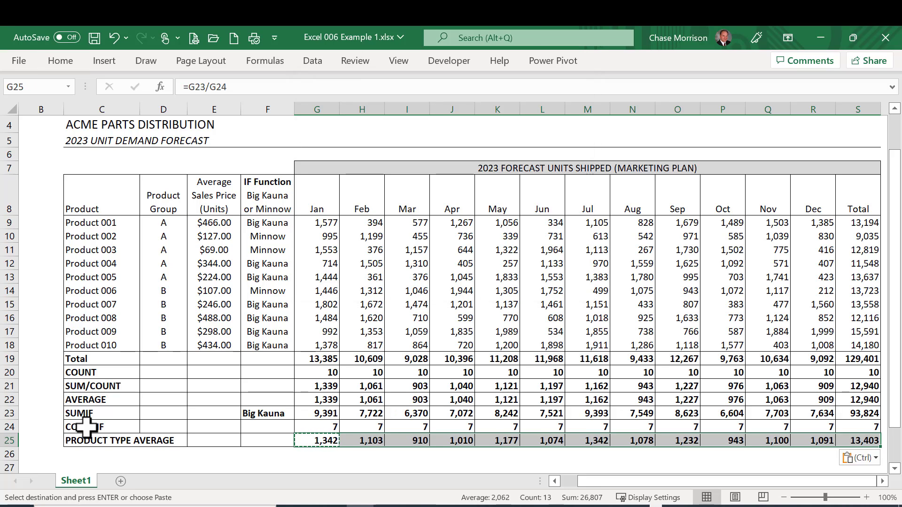
# Step: Change the criterion in F23 to Minnow
pyautogui.click(261, 414)
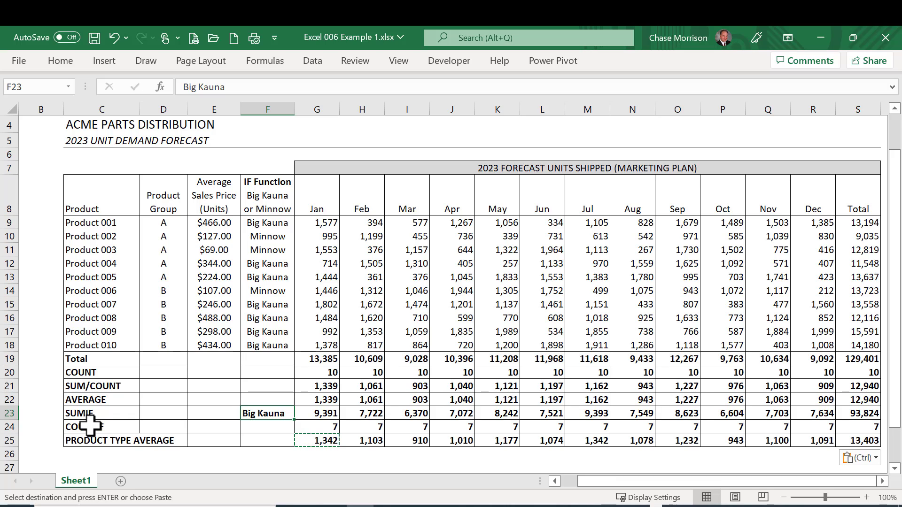
pyautogui.write('Minnow')
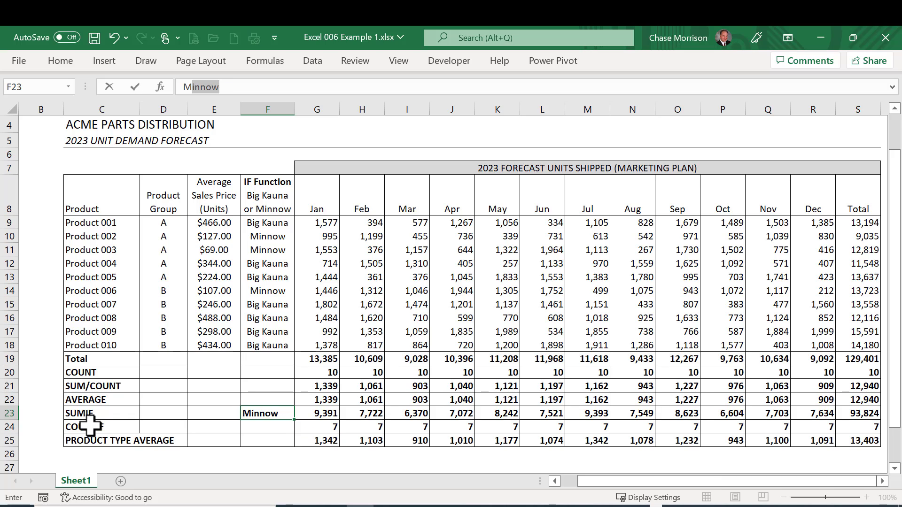
pyautogui.hotkey('ctrl', 'Return')
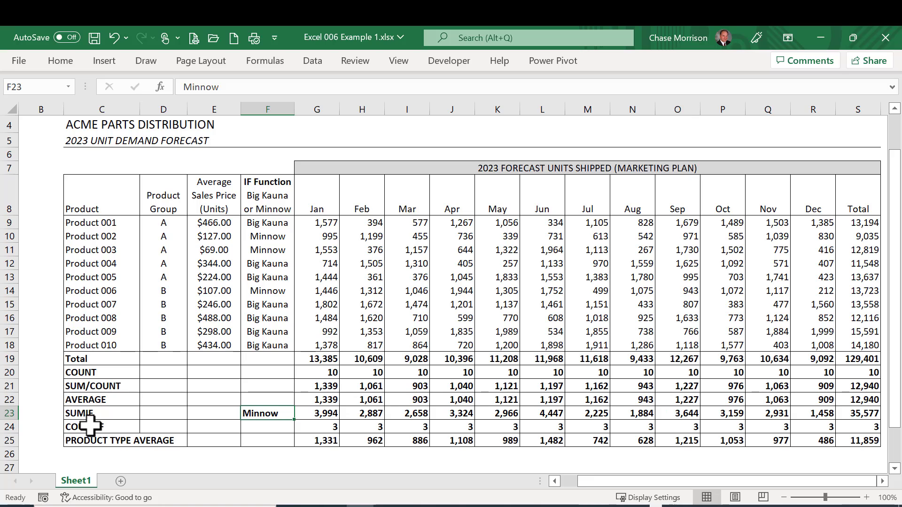